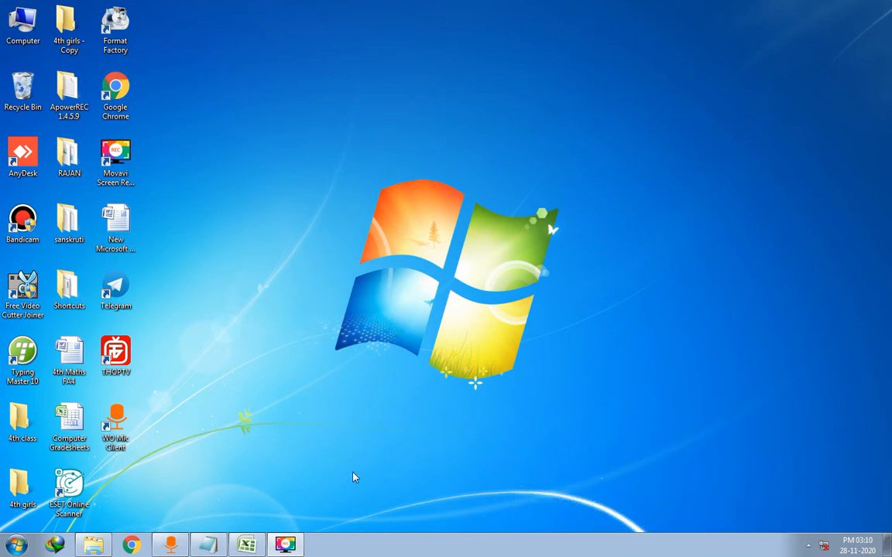
# Step: Switch to the Notepad notes and highlight the heading "Selecting several rows/columns:" and the sentence about selecting adjacent cells
pyautogui.click(210, 545)
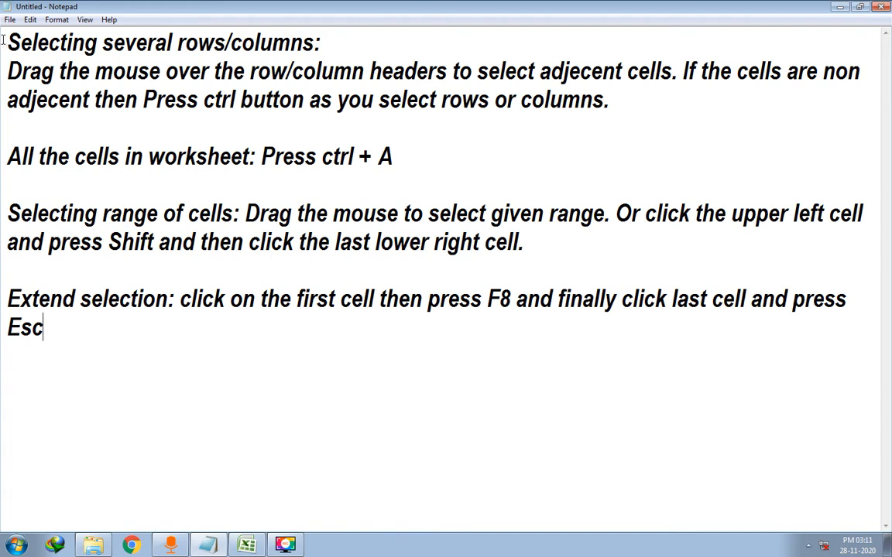
pyautogui.moveTo(6, 43); pyautogui.dragTo(354, 41)
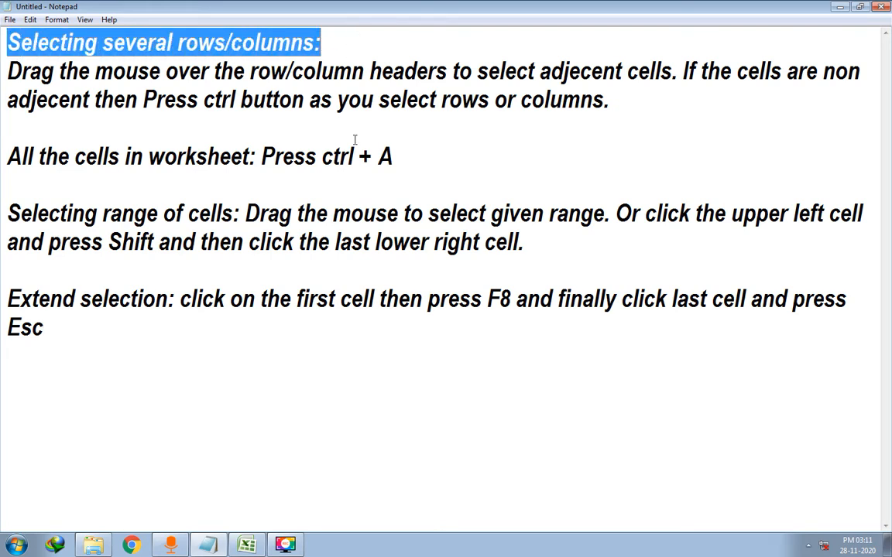
pyautogui.click(256, 548)
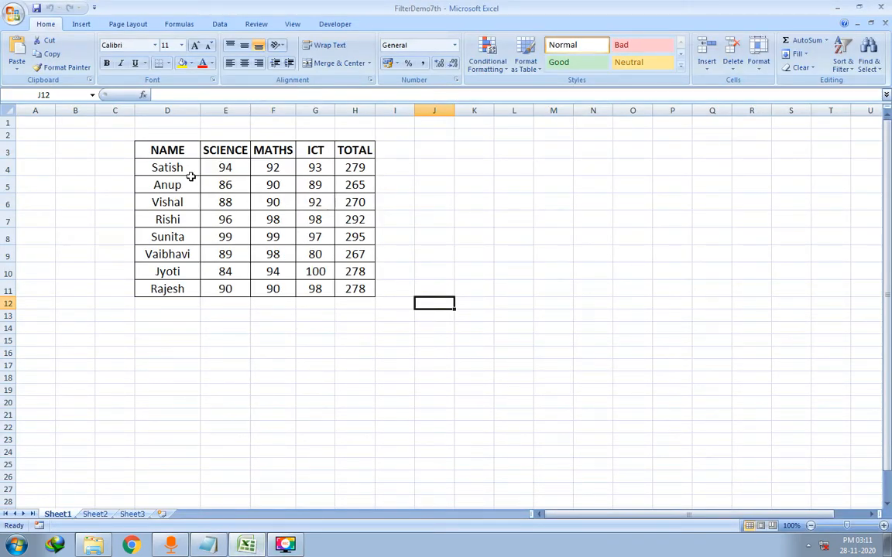
pyautogui.click(249, 547)
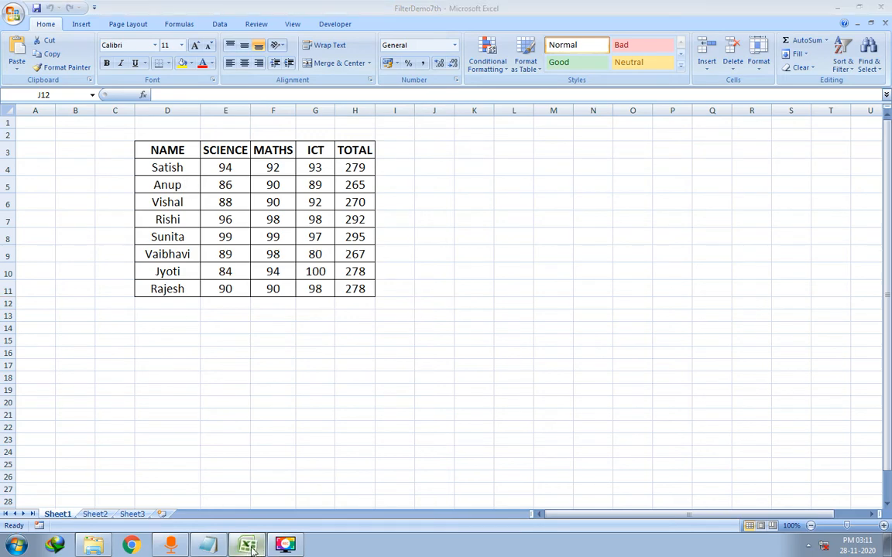
pyautogui.click(17, 78)
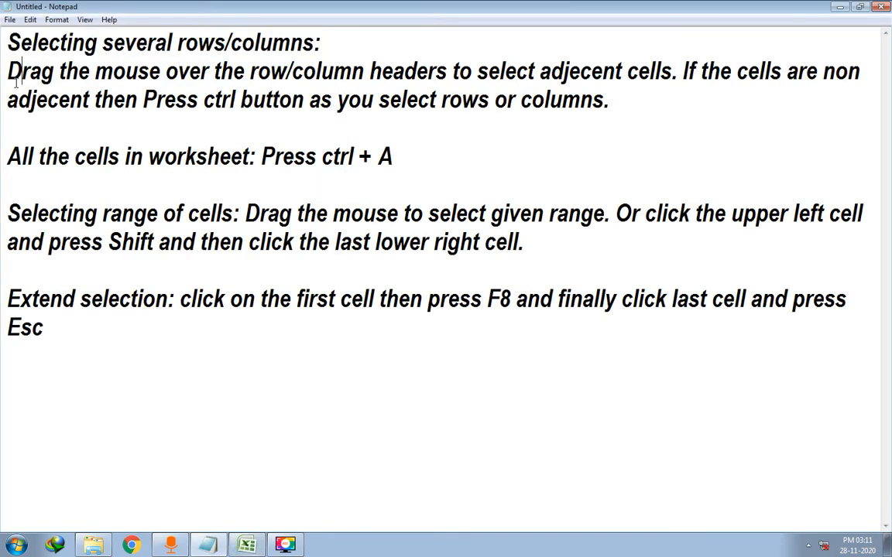
pyautogui.moveTo(7, 71); pyautogui.dragTo(678, 72)
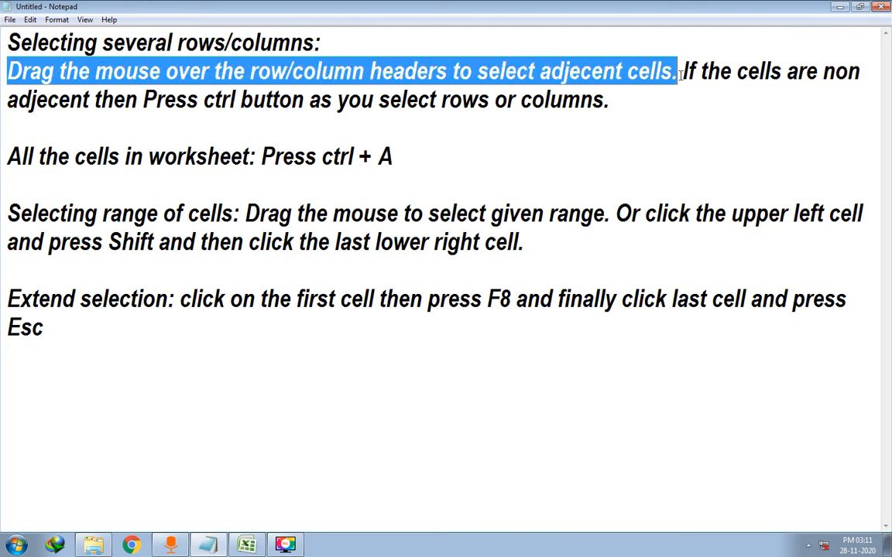
# Step: Switch to the FilterDemo7th workbook in Excel and select adjacent rows 1 to 4, followed by rows 2 to 20, finally clearing the selection
pyautogui.click(259, 546)
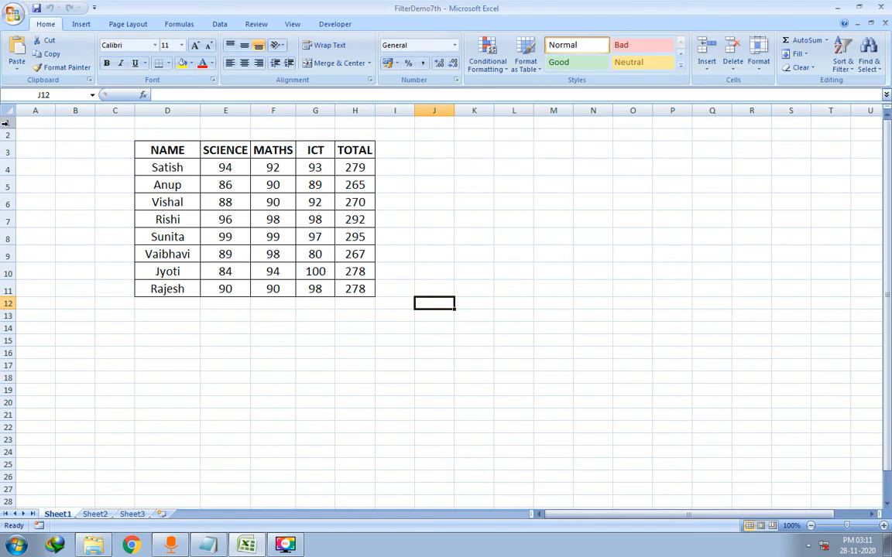
pyautogui.moveTo(6, 123); pyautogui.dragTo(5, 168)
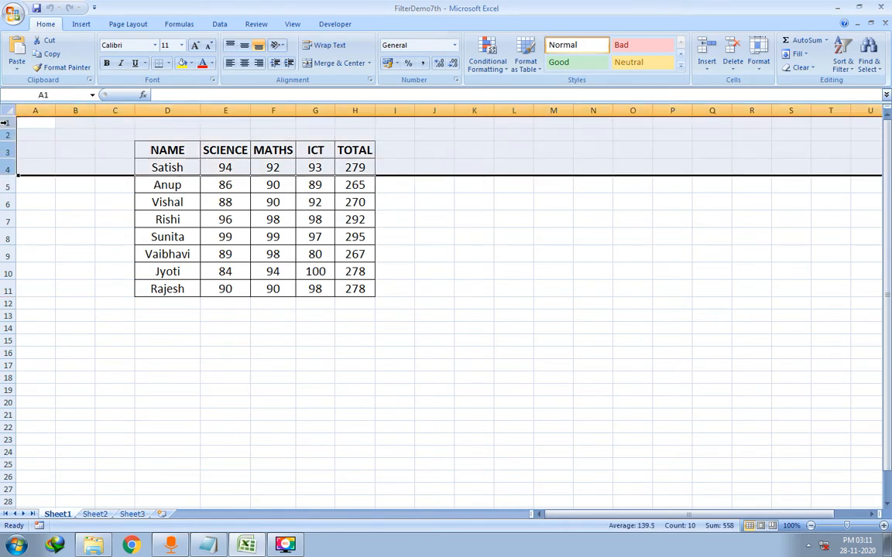
pyautogui.click(5, 122)
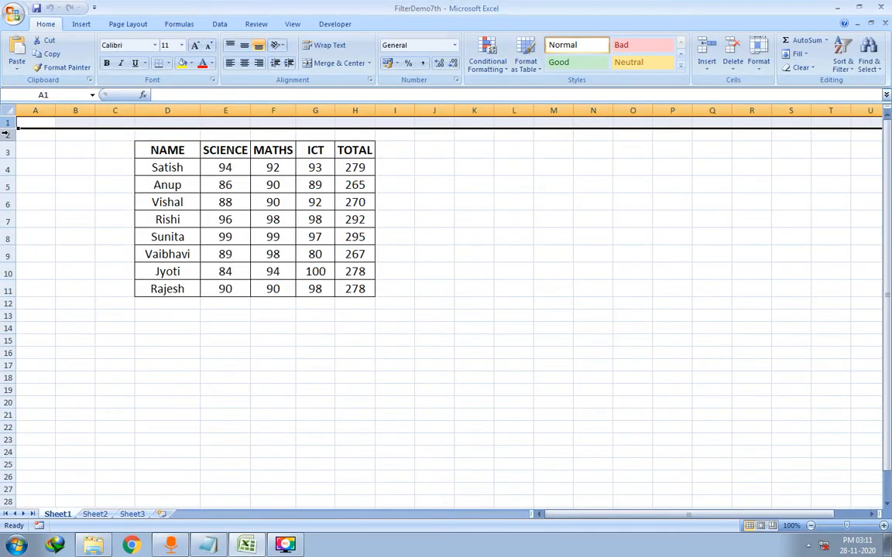
pyautogui.click(5, 133)
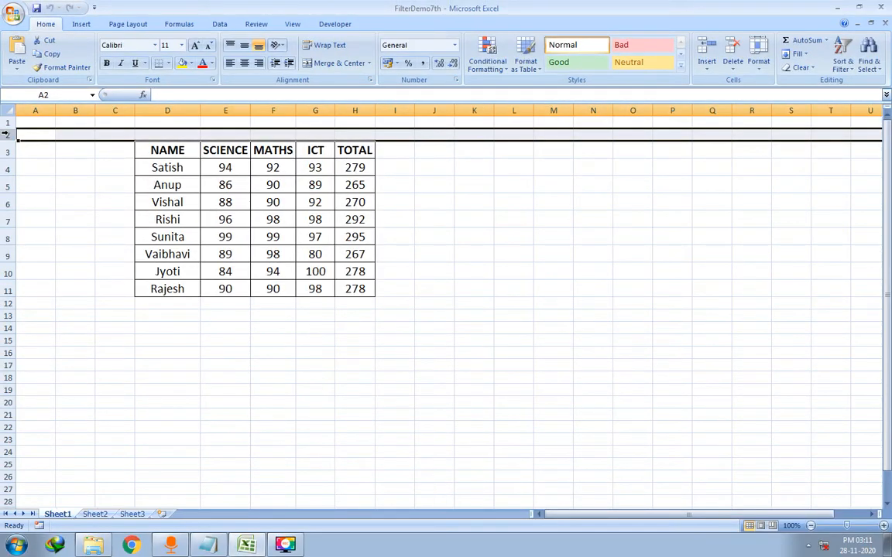
pyautogui.moveTo(5, 133); pyautogui.dragTo(6, 133)
pyautogui.moveTo(5, 133); pyautogui.dragTo(23, 408)
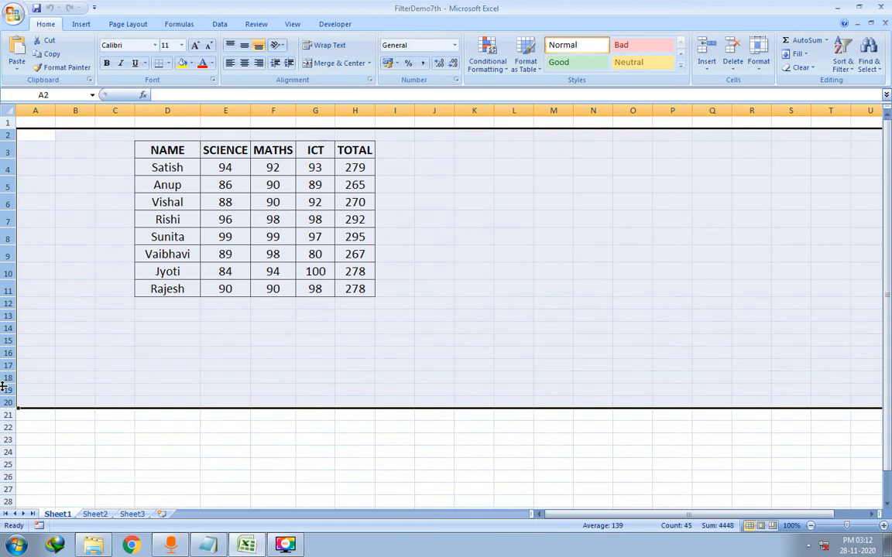
pyautogui.click(192, 444)
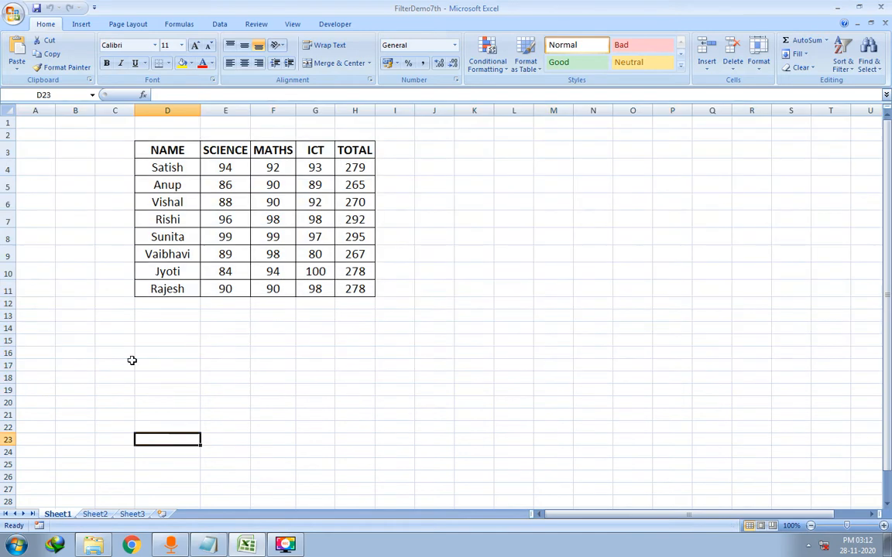
# Step: Select the non-adjacent rows 3, 5, 7, 9, 11 and 13 together, and clear the selection
pyautogui.click(6, 153)
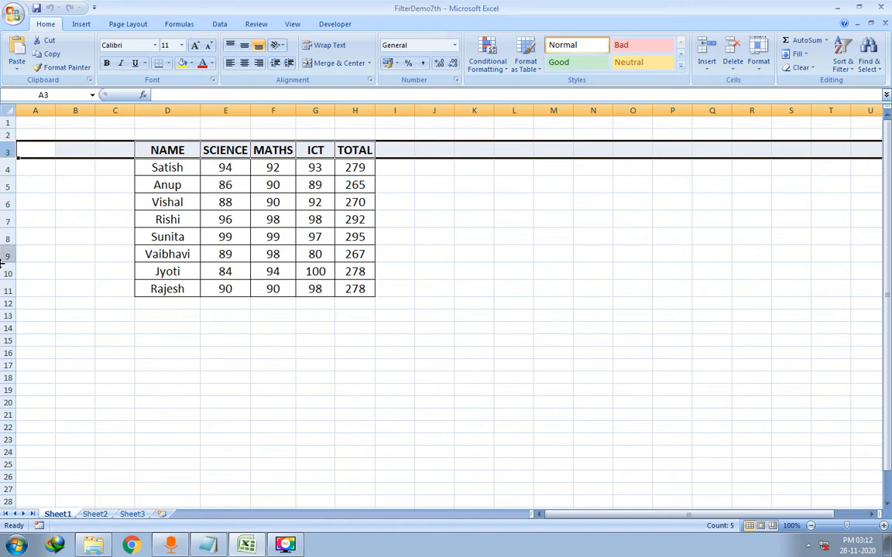
pyautogui.keyDown('ctrl'); pyautogui.click(5, 184); pyautogui.keyUp('ctrl')
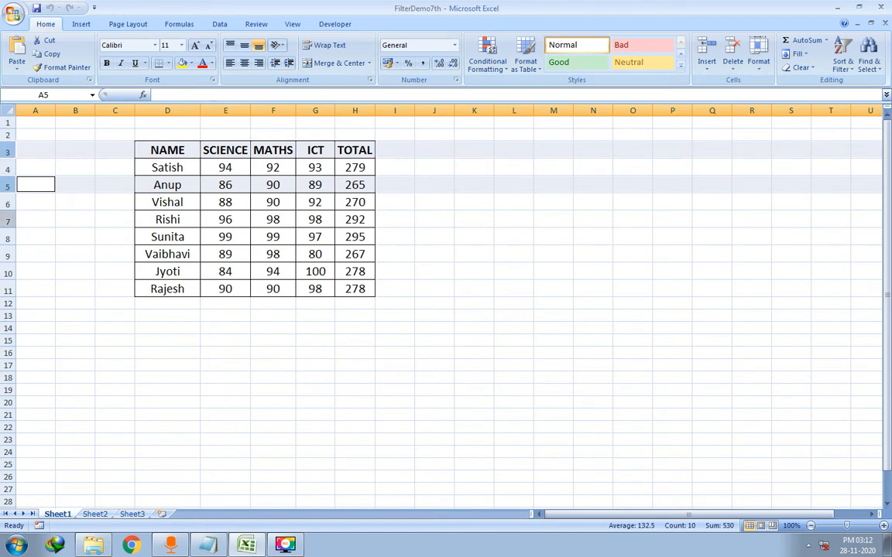
pyautogui.keyDown('ctrl'); pyautogui.click(7, 220); pyautogui.keyUp('ctrl')
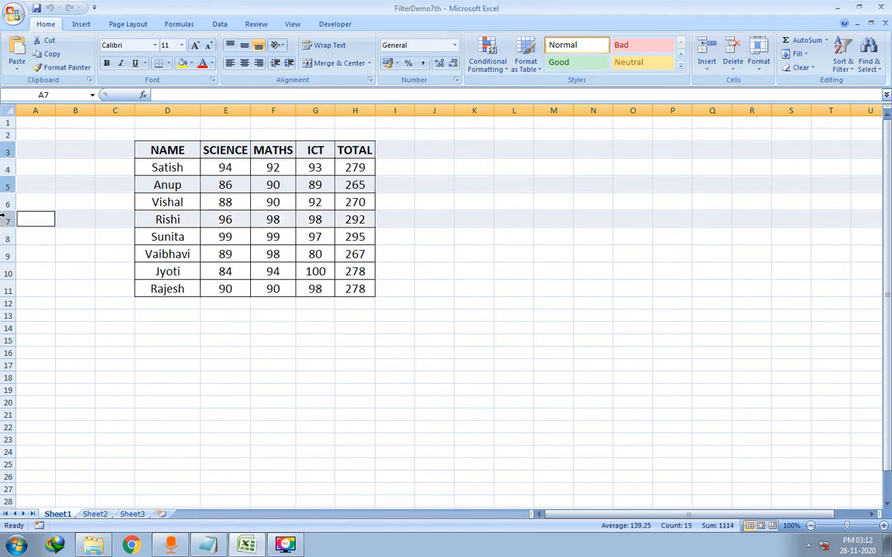
pyautogui.keyDown('ctrl'); pyautogui.click(7, 254); pyautogui.keyUp('ctrl')
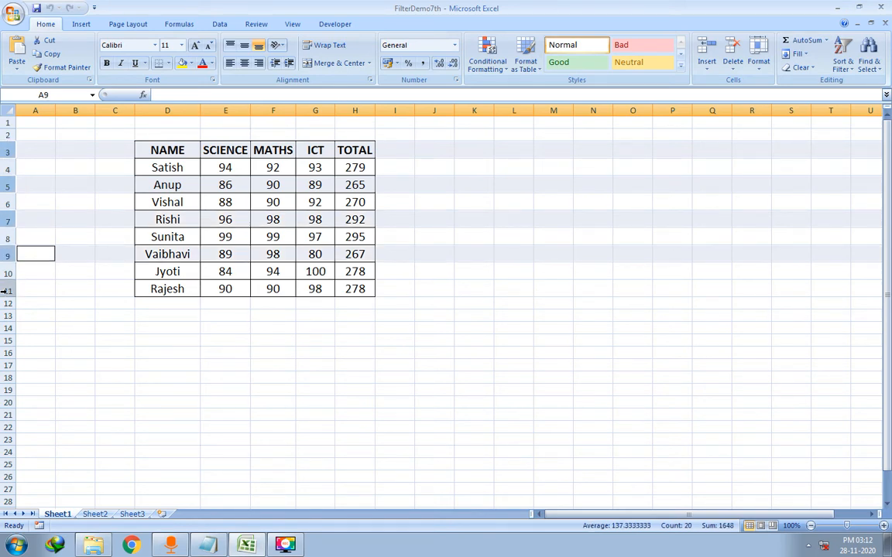
pyautogui.keyDown('ctrl'); pyautogui.click(7, 290); pyautogui.keyUp('ctrl')
pyautogui.keyDown('ctrl'); pyautogui.click(7, 316); pyautogui.keyUp('ctrl')
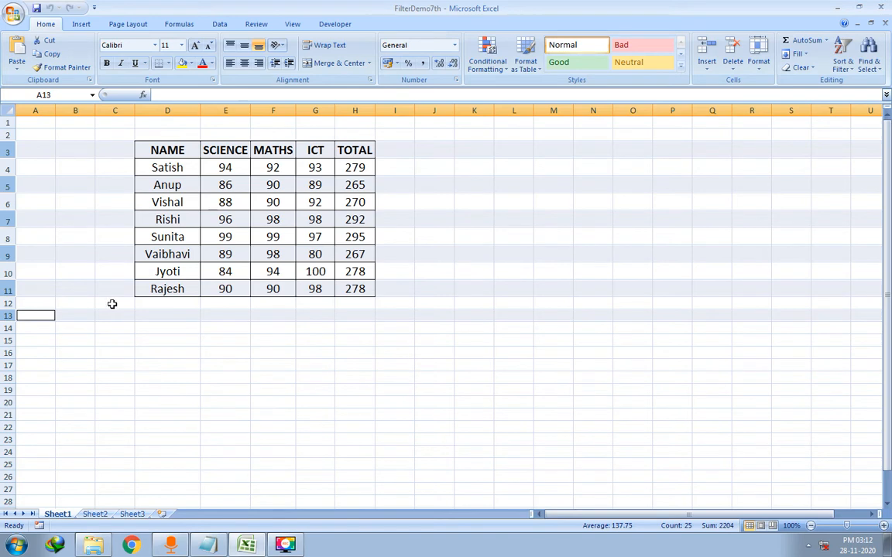
pyautogui.click(47, 171)
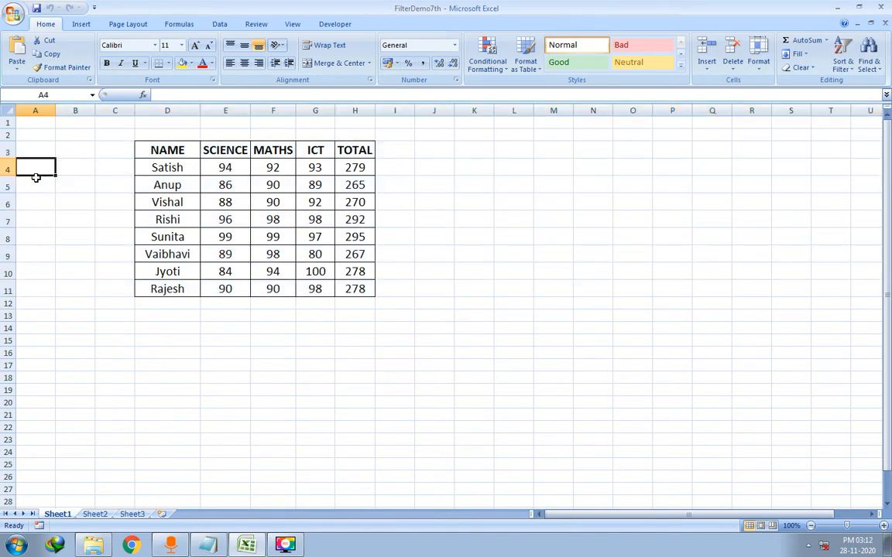
# Step: Select rows 3, 5, 6, 8, 10, 11, 15, 17, 20 and 19 together, and replace that selection with row 22 alone
pyautogui.click(8, 150)
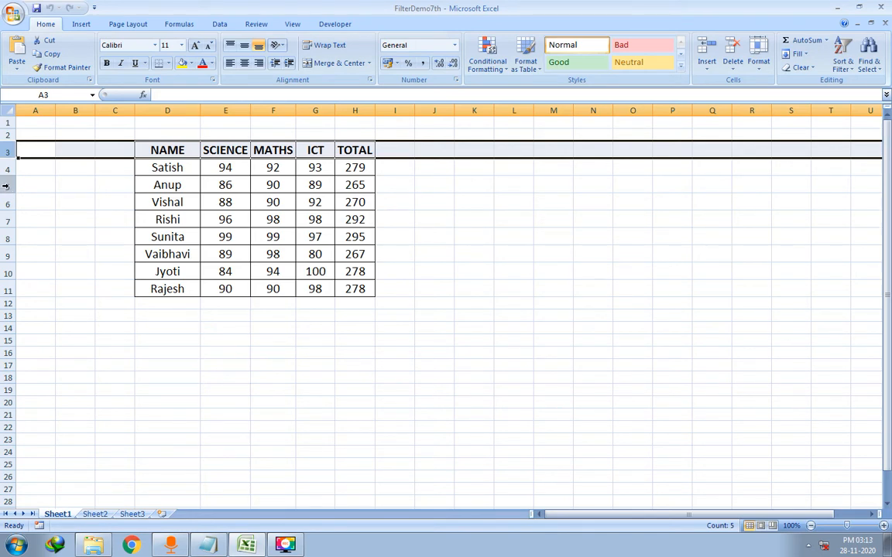
pyautogui.keyDown('ctrl'); pyautogui.click(6, 186); pyautogui.keyUp('ctrl')
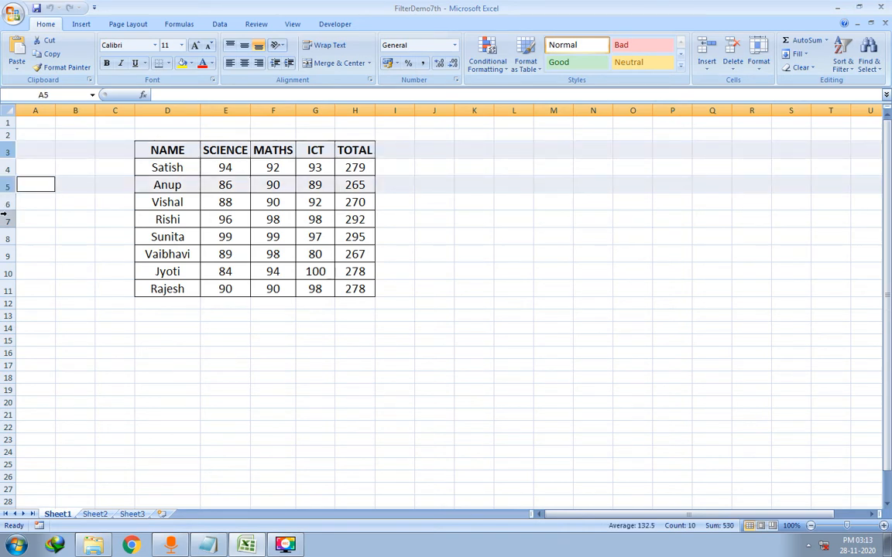
pyautogui.keyDown('ctrl'); pyautogui.click(5, 202); pyautogui.keyUp('ctrl')
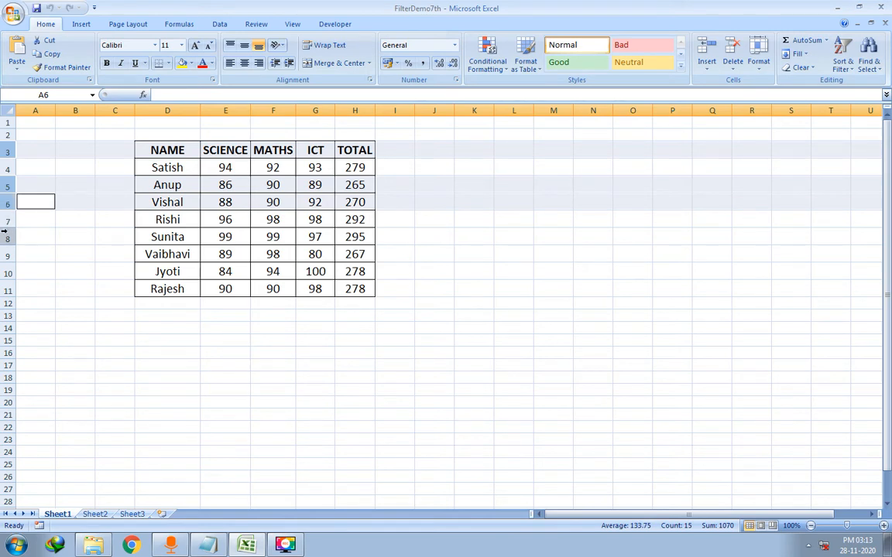
pyautogui.keyDown('ctrl'); pyautogui.click(6, 237); pyautogui.keyUp('ctrl')
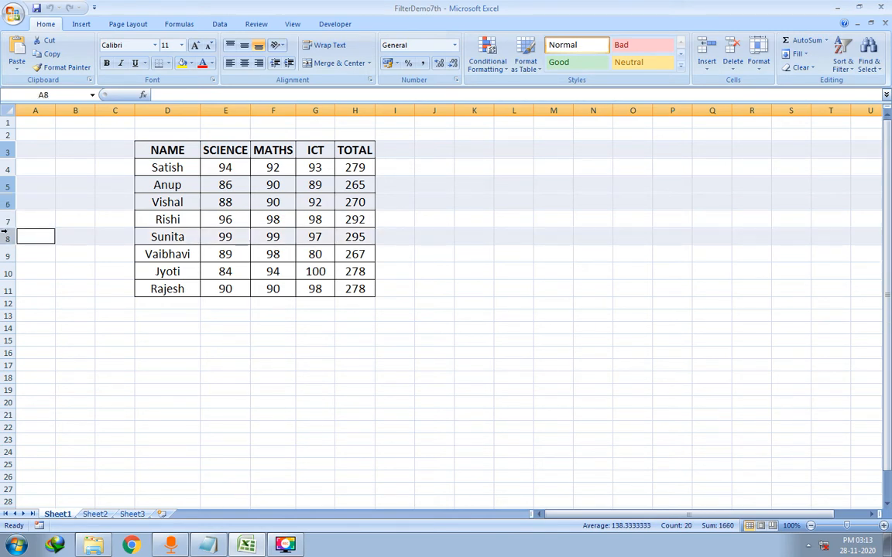
pyautogui.keyDown('ctrl'); pyautogui.click(5, 272); pyautogui.keyUp('ctrl')
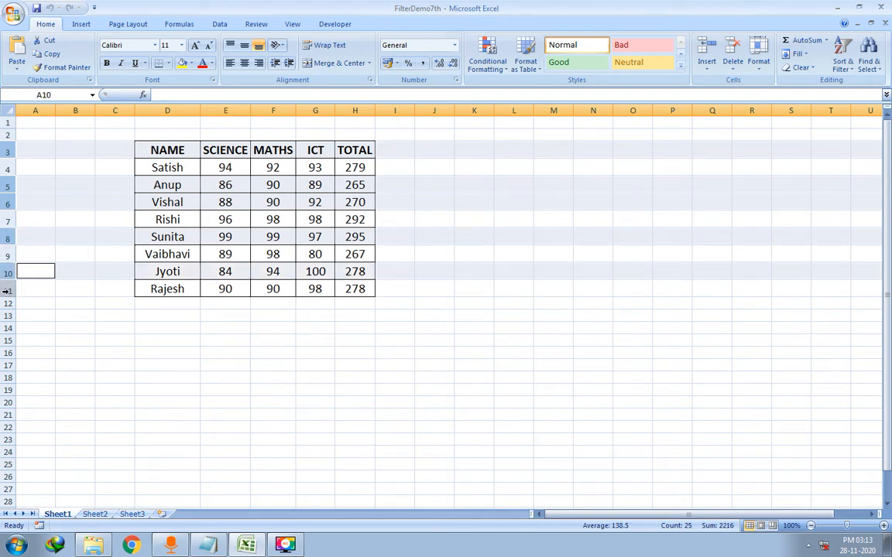
pyautogui.keyDown('ctrl'); pyautogui.click(6, 291); pyautogui.keyUp('ctrl')
pyautogui.keyDown('ctrl'); pyautogui.click(5, 340); pyautogui.keyUp('ctrl')
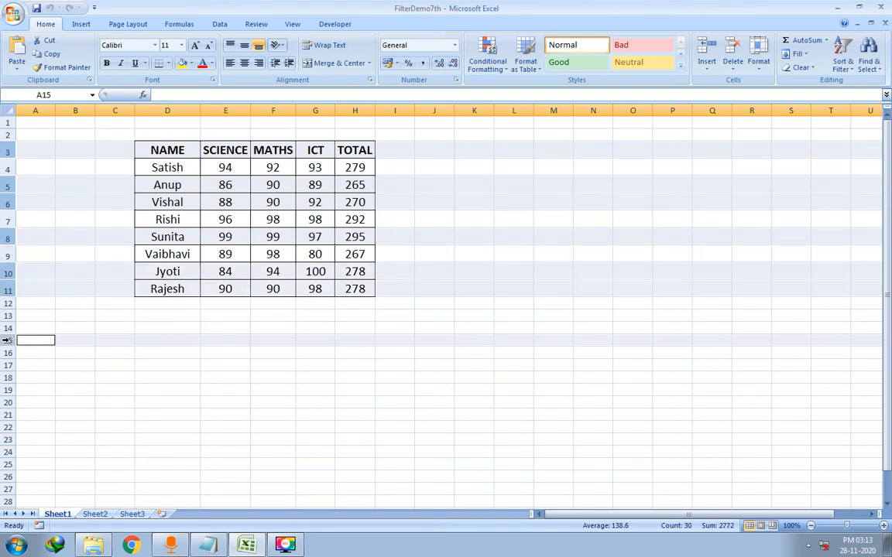
pyautogui.keyDown('ctrl'); pyautogui.click(5, 364); pyautogui.keyUp('ctrl')
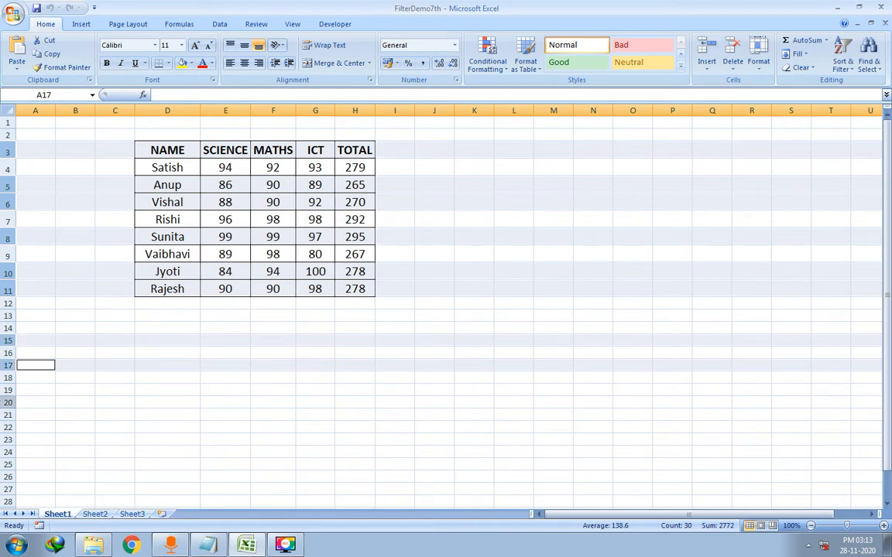
pyautogui.keyDown('ctrl'); pyautogui.click(5, 401); pyautogui.keyUp('ctrl')
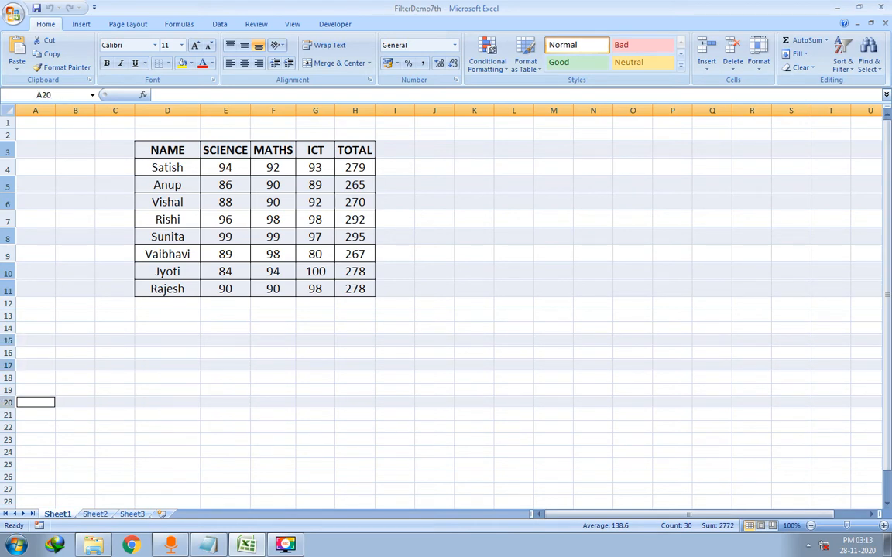
pyautogui.keyDown('ctrl'); pyautogui.click(4, 389); pyautogui.keyUp('ctrl')
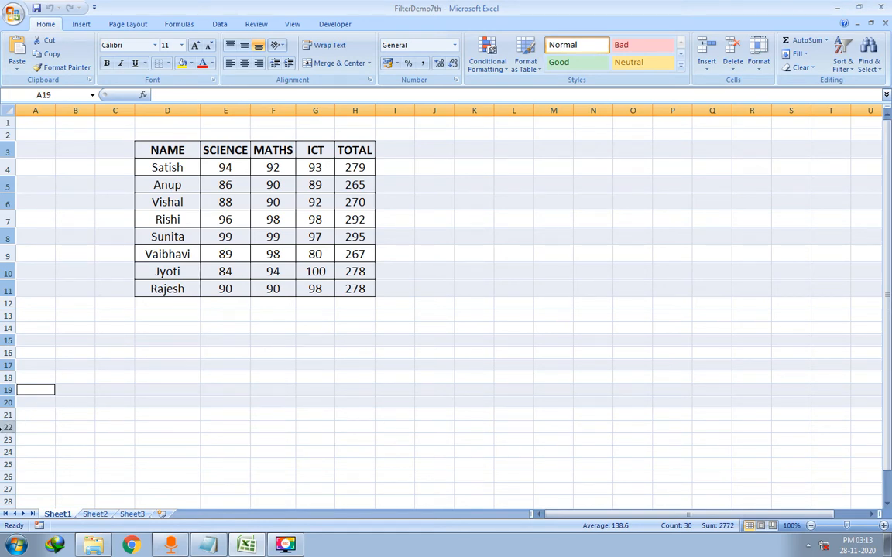
pyautogui.click(7, 427)
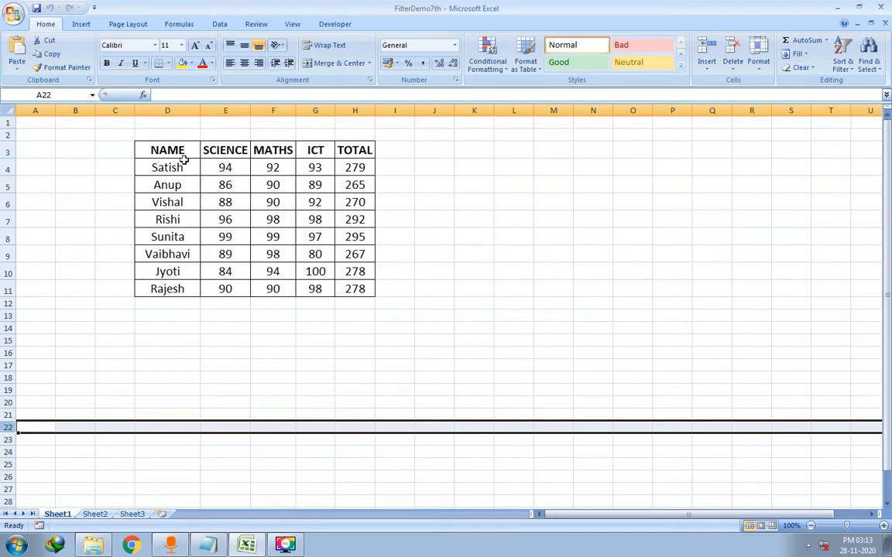
# Step: Select the adjacent columns C to N, and clear the selection by choosing cell P14
pyautogui.click(114, 109)
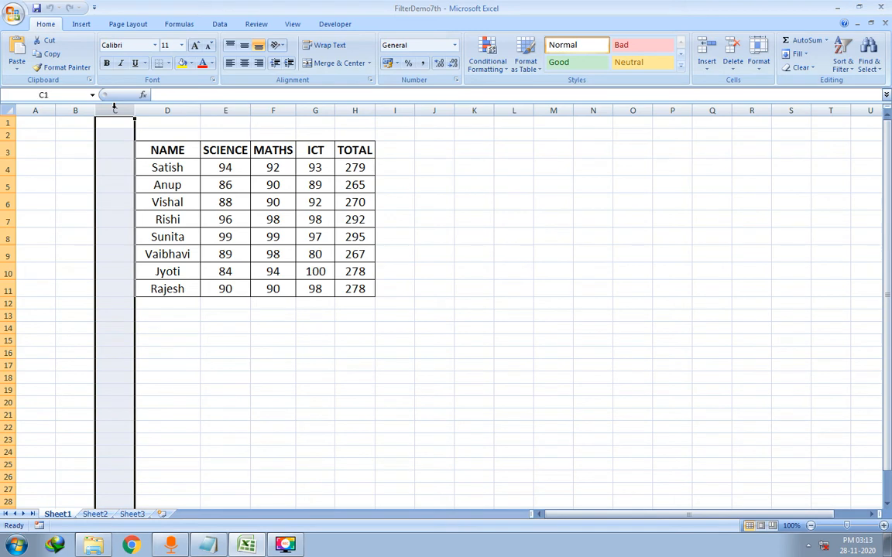
pyautogui.moveTo(115, 108); pyautogui.dragTo(606, 109)
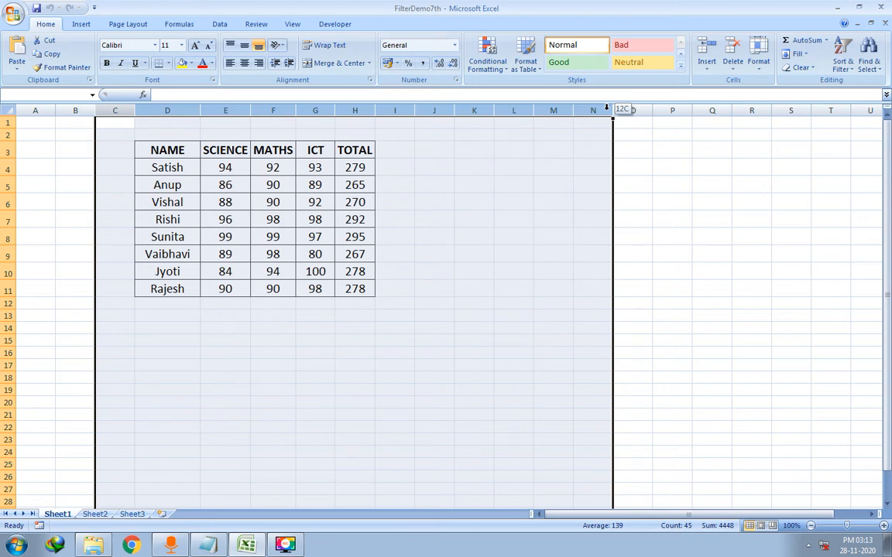
pyautogui.moveTo(606, 110); pyautogui.dragTo(606, 109)
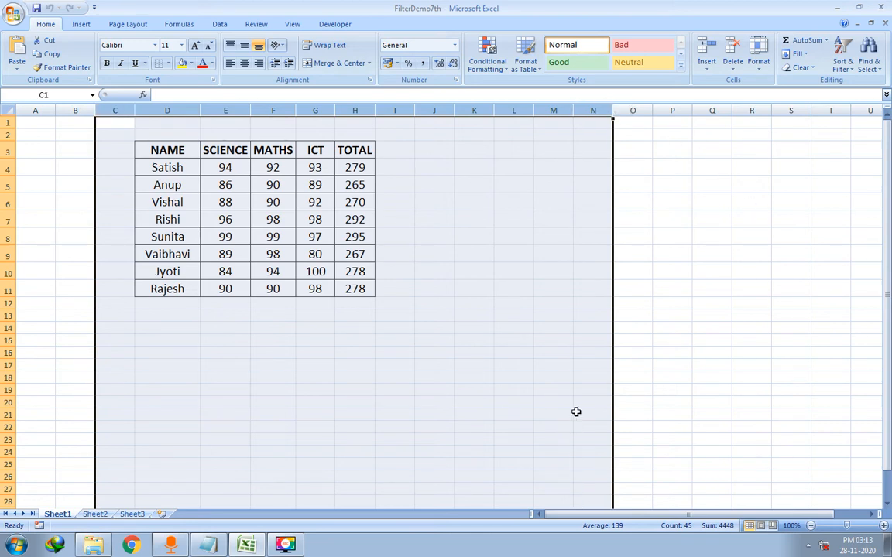
pyautogui.click(658, 334)
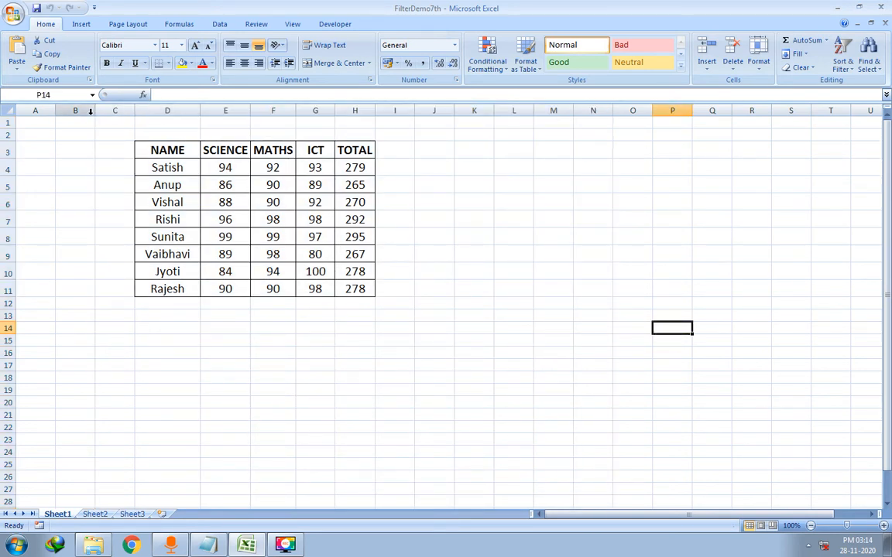
# Step: Select the non-adjacent columns A, D and H together
pyautogui.click(37, 110)
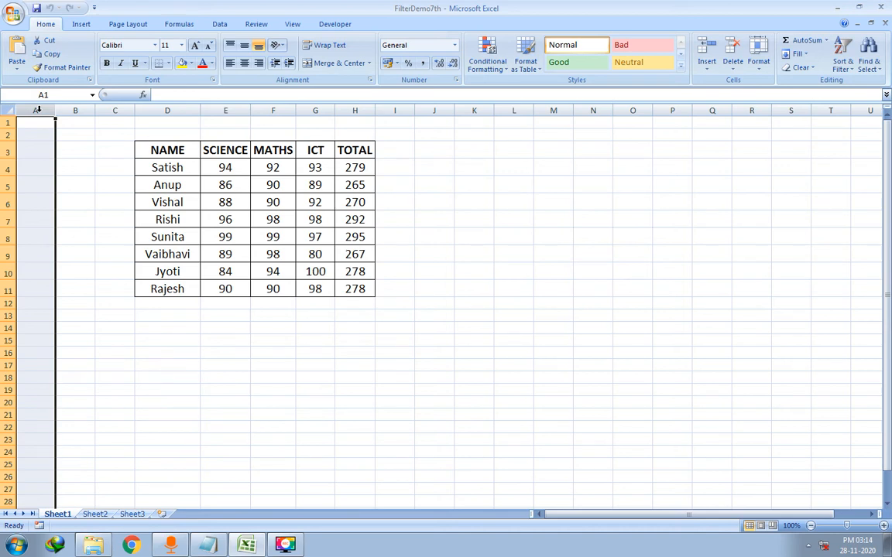
pyautogui.click(176, 110)
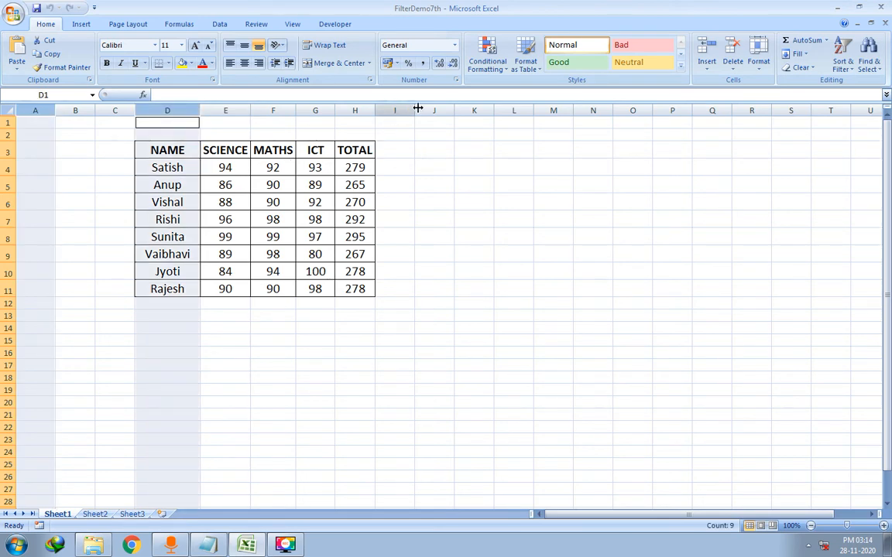
pyautogui.keyDown('ctrl'); pyautogui.click(357, 110); pyautogui.keyUp('ctrl')
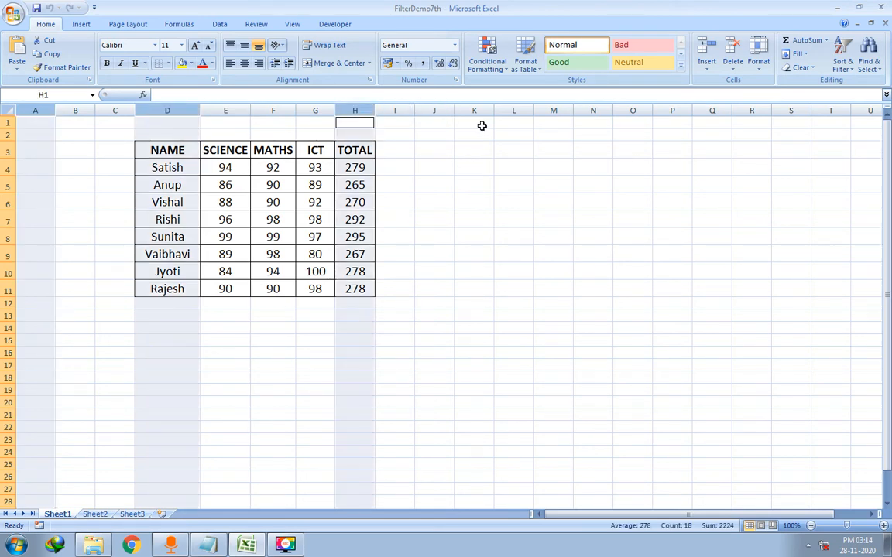
# Step: Add the non-adjacent columns K and N to the column selection, and clear it by choosing cell G2
pyautogui.keyDown('ctrl'); pyautogui.click(474, 109); pyautogui.keyUp('ctrl')
pyautogui.keyDown('ctrl'); pyautogui.click(597, 110); pyautogui.keyUp('ctrl')
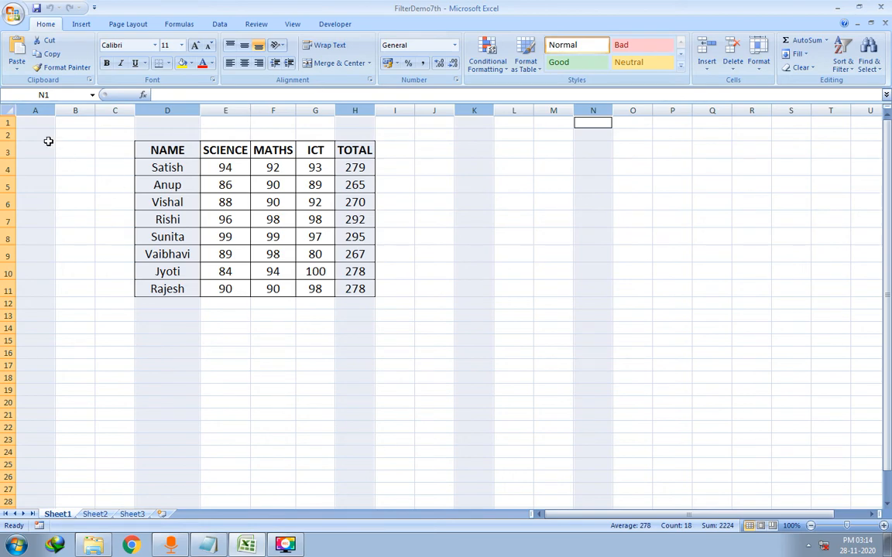
pyautogui.click(313, 135)
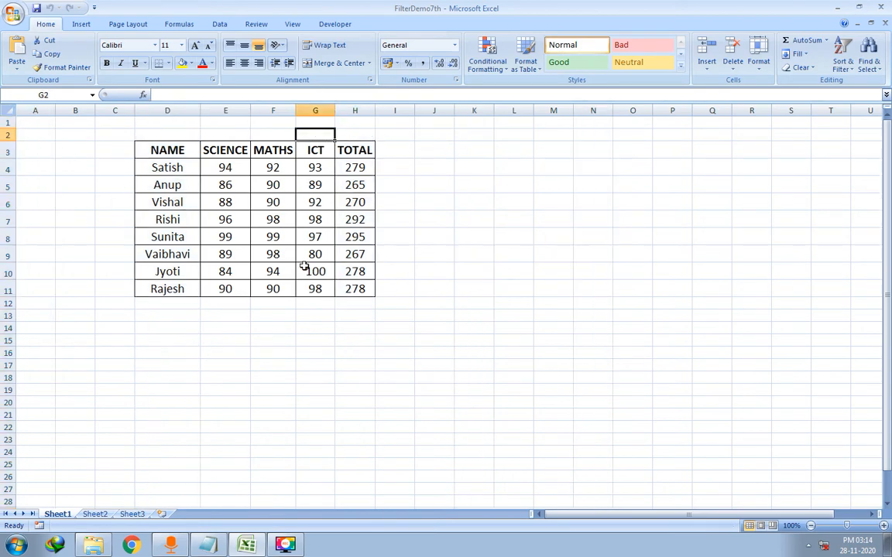
# Step: Switch to Notepad and highlight "ctrl + A" in the note on selecting all the cells in a worksheet
pyautogui.click(208, 546)
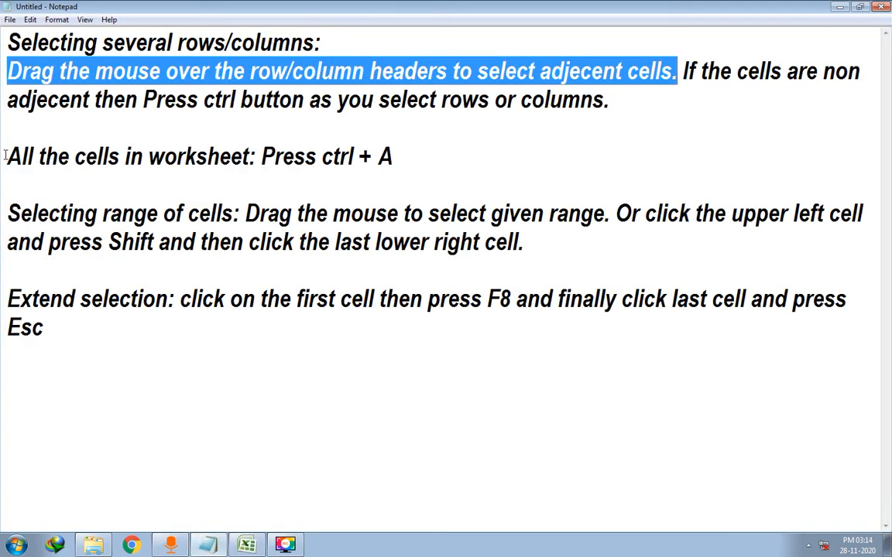
pyautogui.moveTo(5, 157); pyautogui.dragTo(428, 149)
pyautogui.click(317, 156)
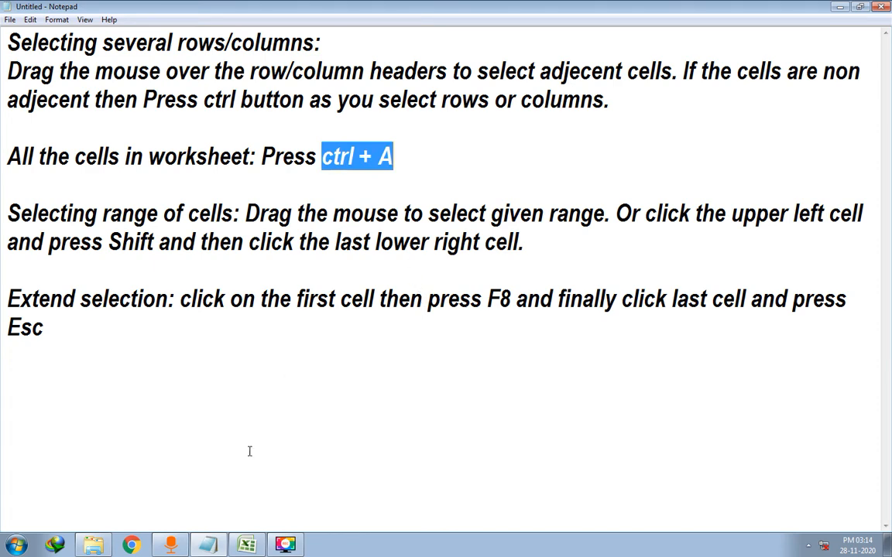
# Step: Switch back to Excel, apply Select All from cell G2 beside the marks table, and clear the selection
pyautogui.click(247, 547)
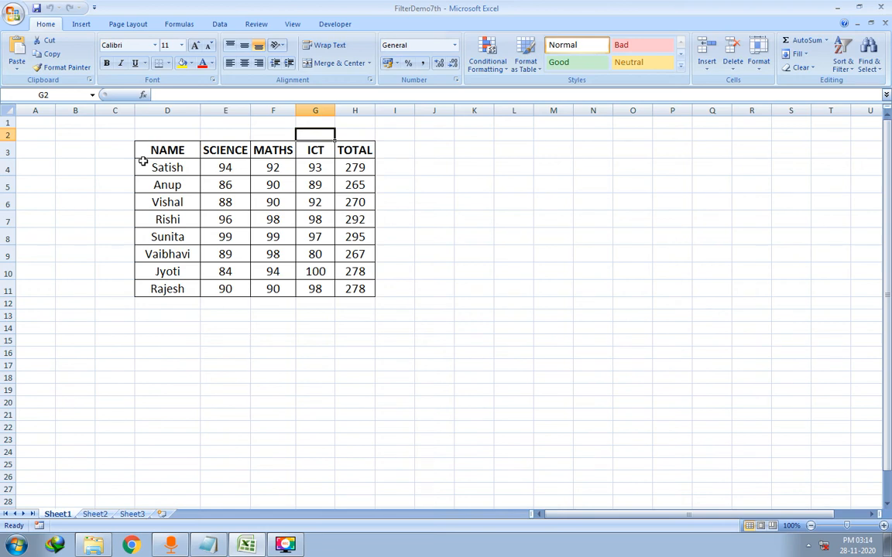
pyautogui.hotkey('ctrl', 'a')
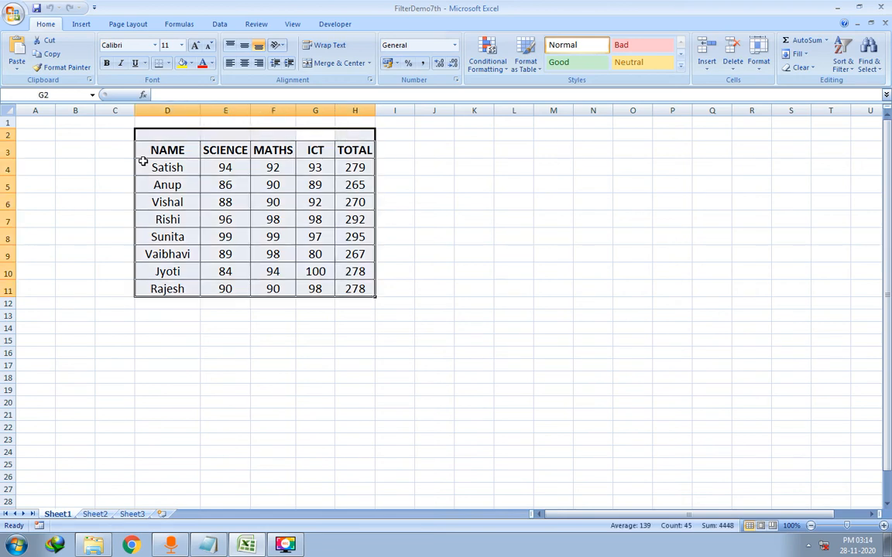
pyautogui.click(96, 153)
# Step: Select all the cells in the worksheet starting from the empty cell A2, and clear the selection by choosing cell N19
pyautogui.click(40, 133)
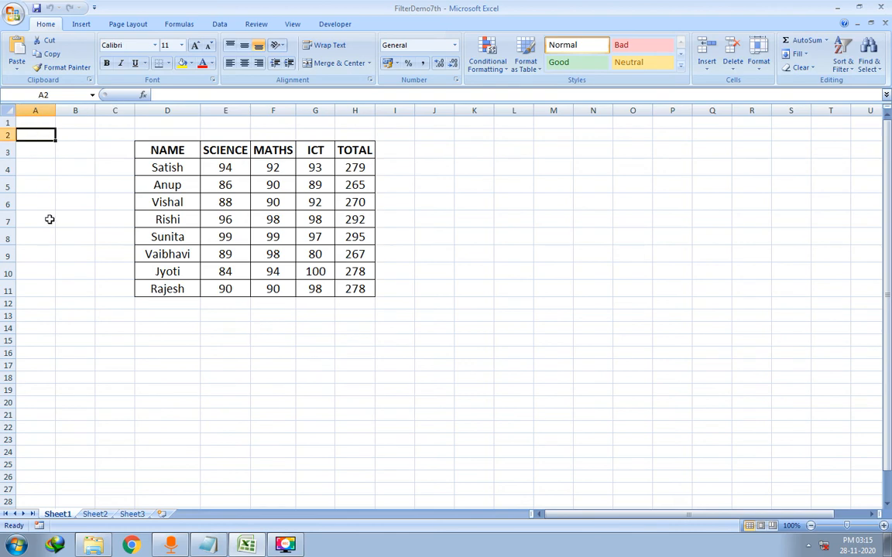
pyautogui.hotkey('ctrl', 'a')
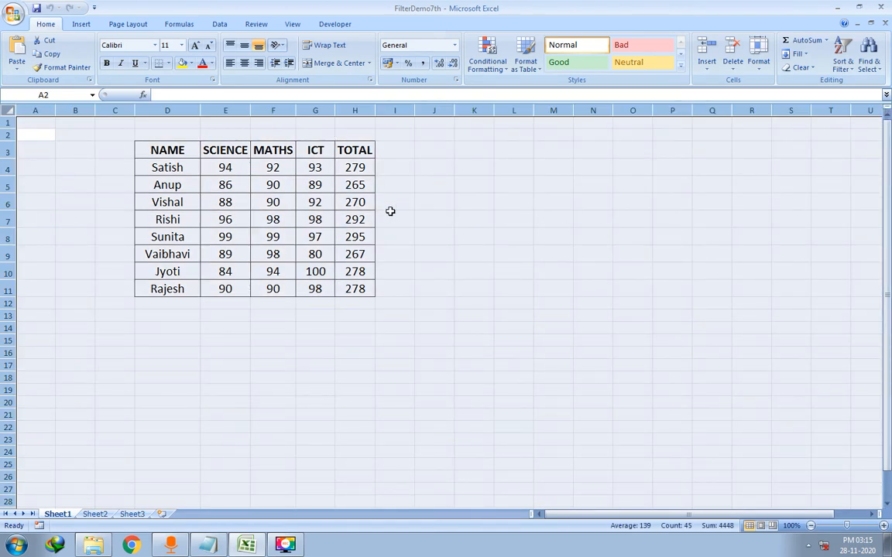
pyautogui.click(594, 387)
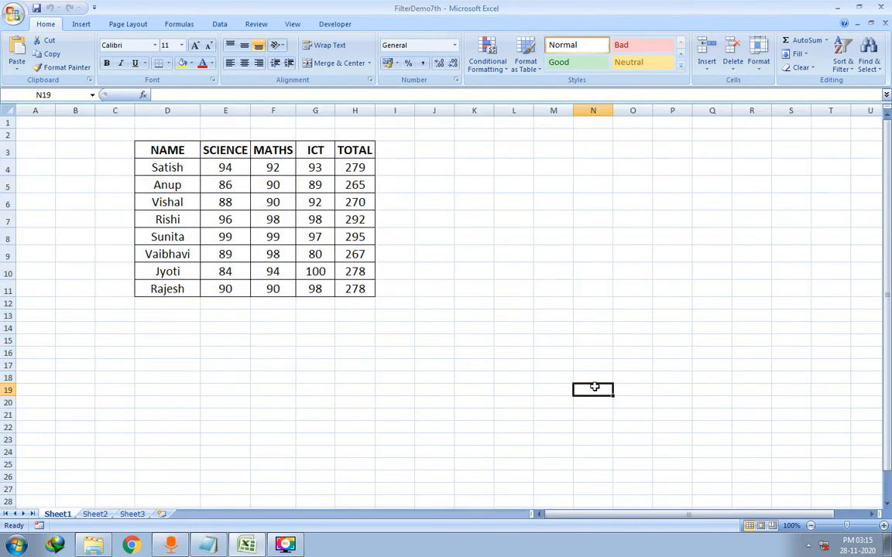
# Step: Select the entire worksheet from cell N19, check how far the selection extends, and clear it by choosing cell L16
pyautogui.hotkey('ctrl', 'a')
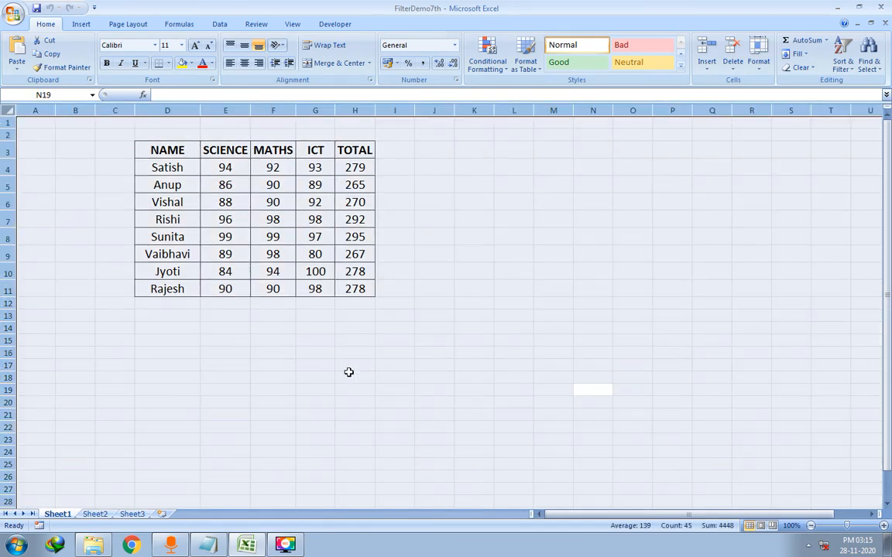
pyautogui.scroll(-20, 364, 361)
pyautogui.scroll(20, 365, 361)
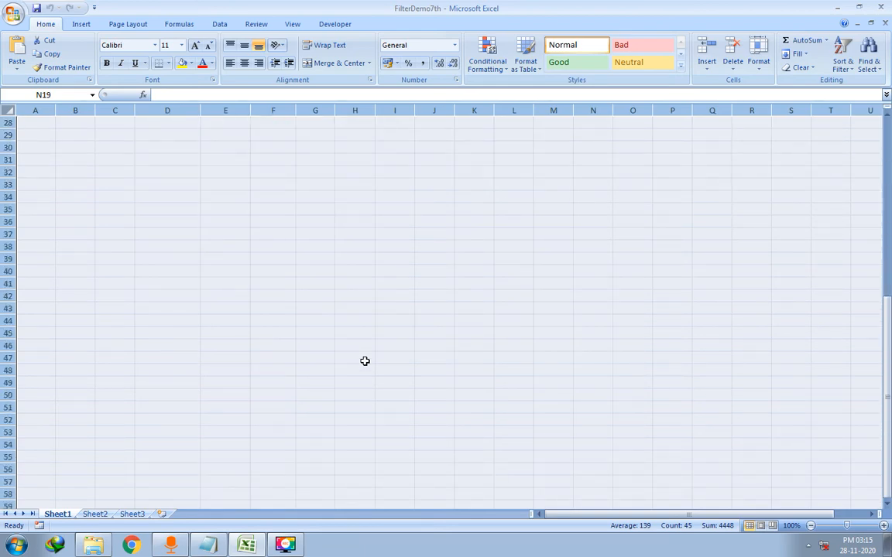
pyautogui.moveTo(683, 516); pyautogui.dragTo(542, 488)
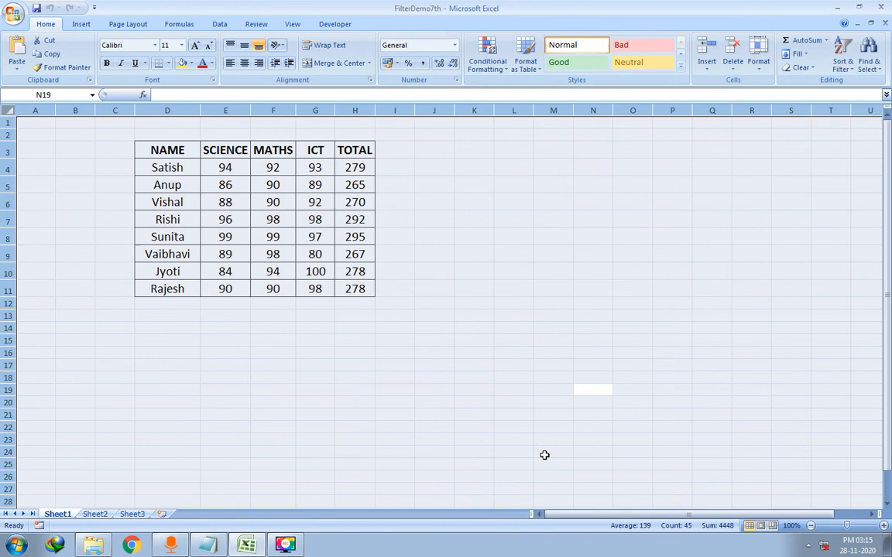
pyautogui.click(520, 354)
# Step: Switch to Notepad and highlight the "Selecting range of cells:" heading
pyautogui.click(209, 545)
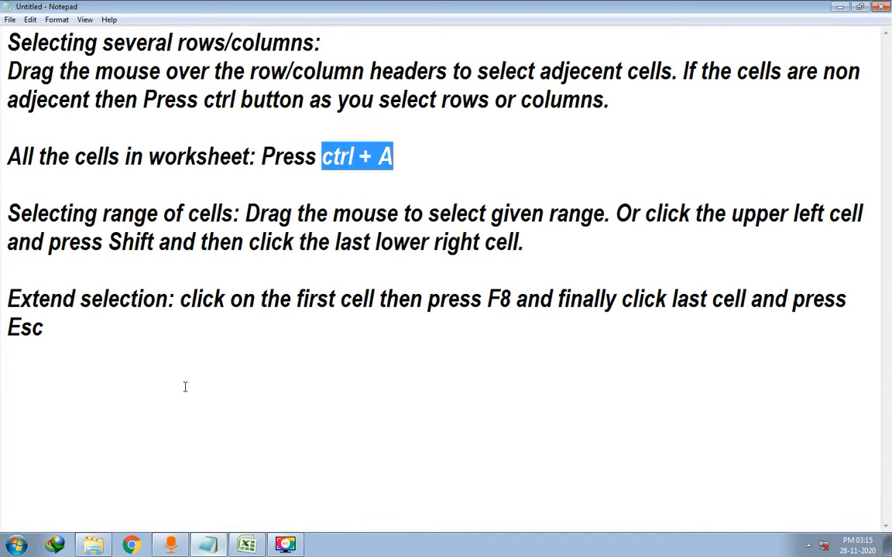
pyautogui.moveTo(8, 212); pyautogui.dragTo(240, 207)
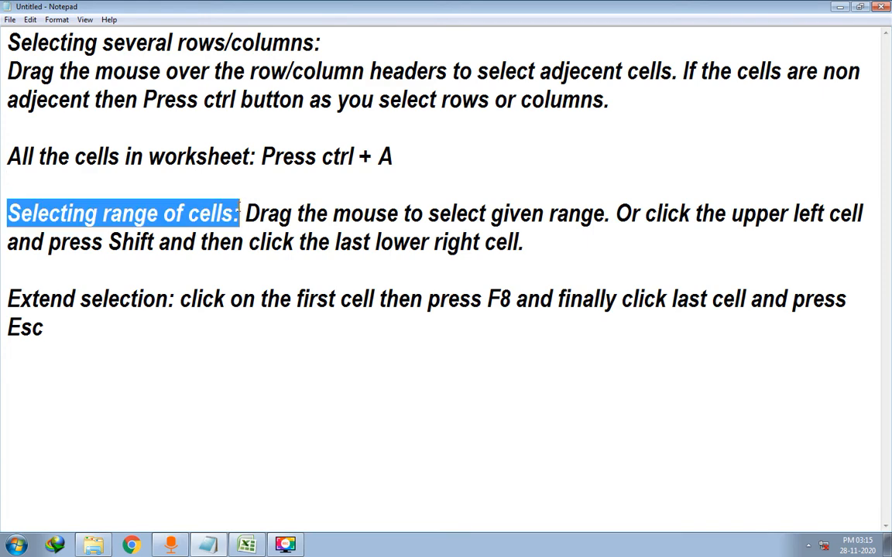
# Step: Return to Excel and select the table range D3:H11, and reduce the selection to cell H11
pyautogui.click(215, 546)
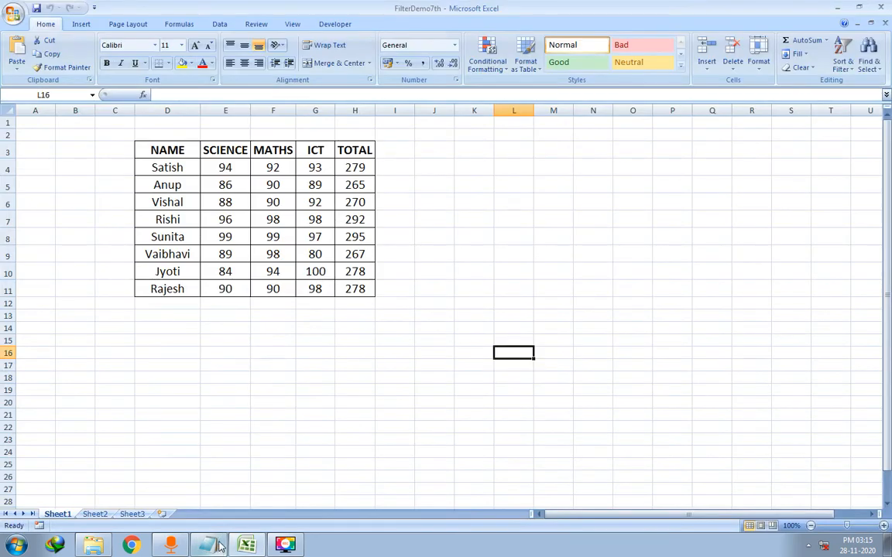
pyautogui.click(159, 147)
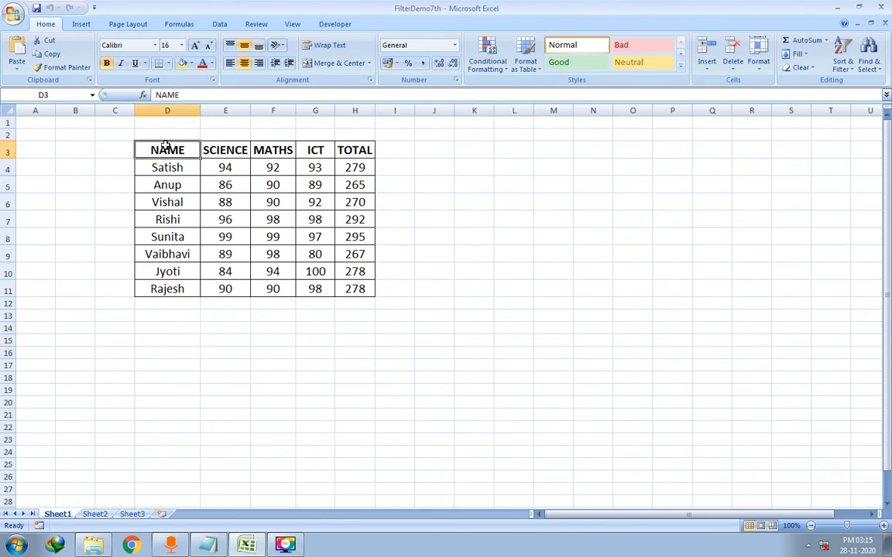
pyautogui.moveTo(165, 147); pyautogui.dragTo(358, 291)
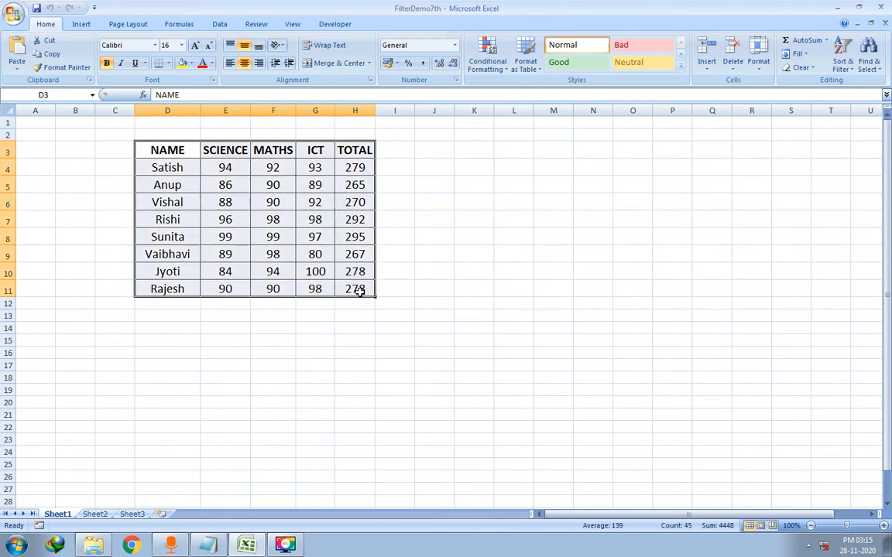
pyautogui.click(358, 290)
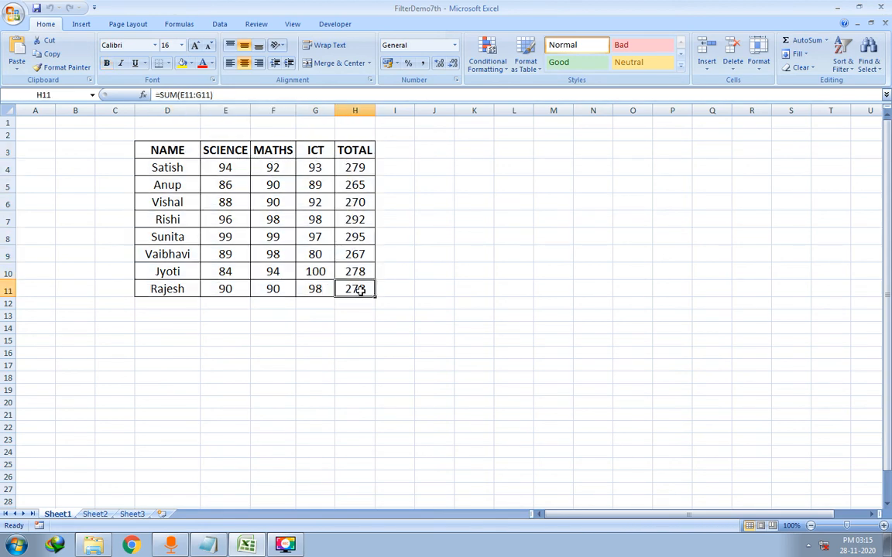
# Step: Select the whole marks table from D3 to H11 twice more, clearing it with cell I4 and finishing on cell D3
pyautogui.click(151, 149)
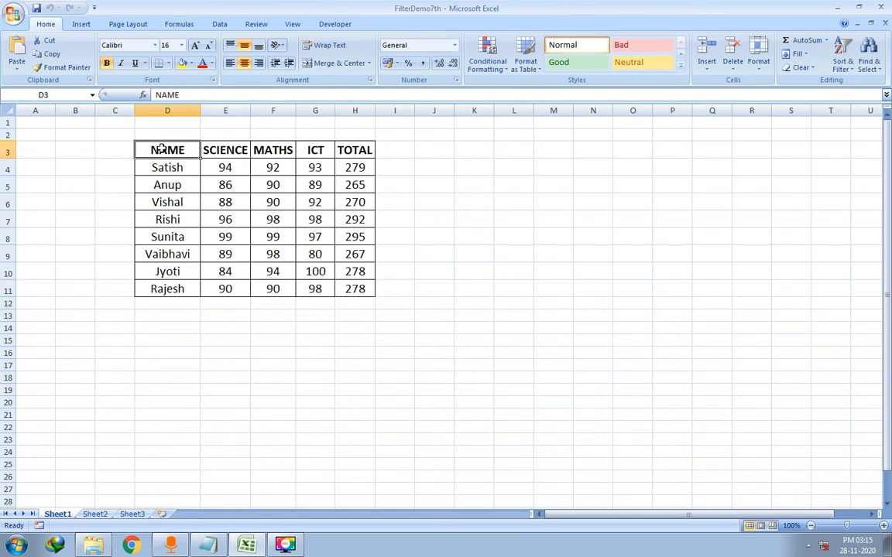
pyautogui.moveTo(160, 149); pyautogui.dragTo(361, 288)
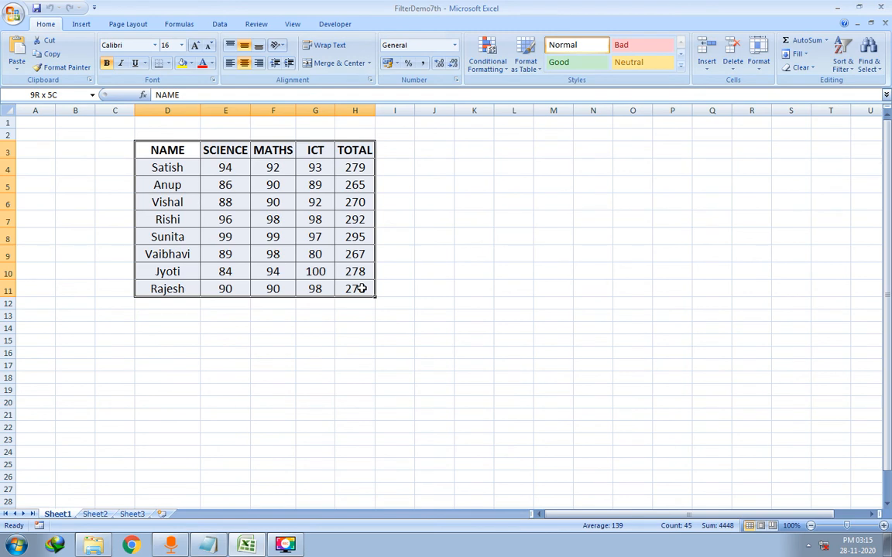
pyautogui.moveTo(361, 288); pyautogui.dragTo(361, 288)
pyautogui.click(399, 175)
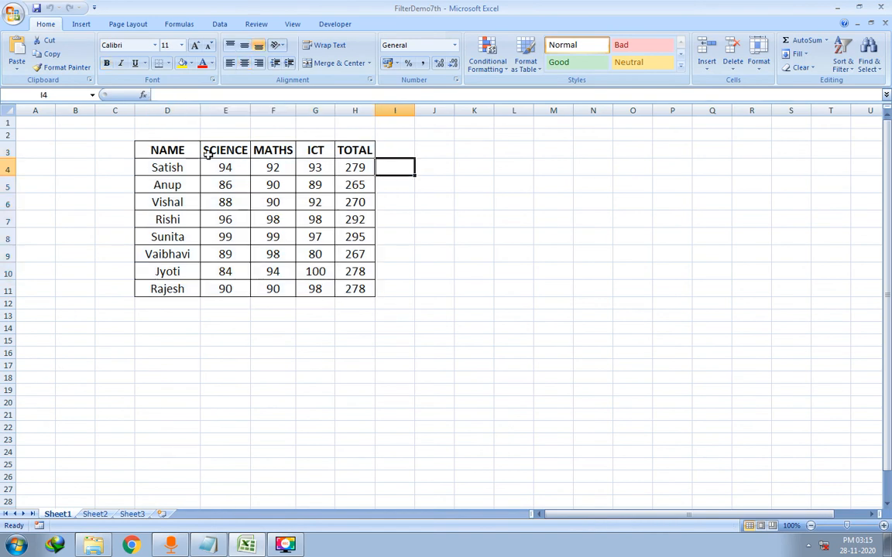
pyautogui.moveTo(178, 148); pyautogui.dragTo(359, 288)
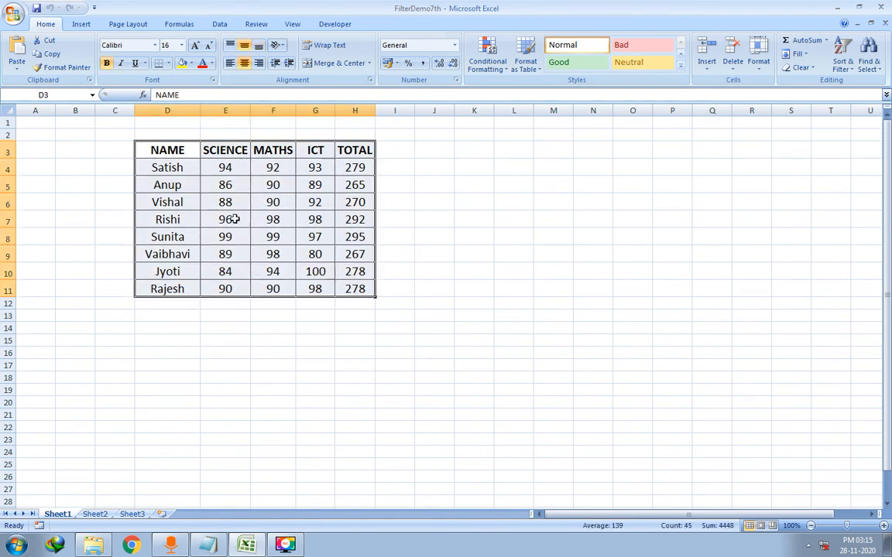
pyautogui.click(182, 145)
# Step: Switch to Notepad and highlight "click on the first cell then press F8" in the Extend selection note
pyautogui.click(204, 547)
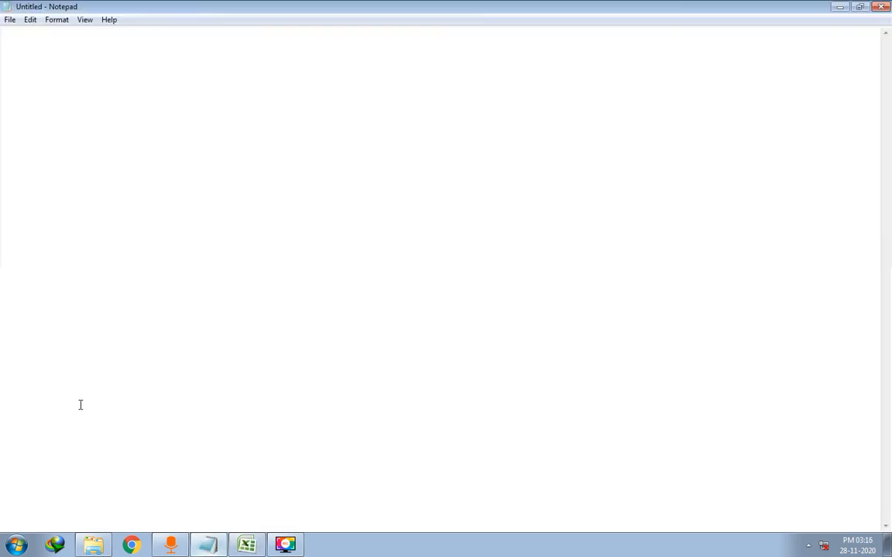
pyautogui.click(37, 299)
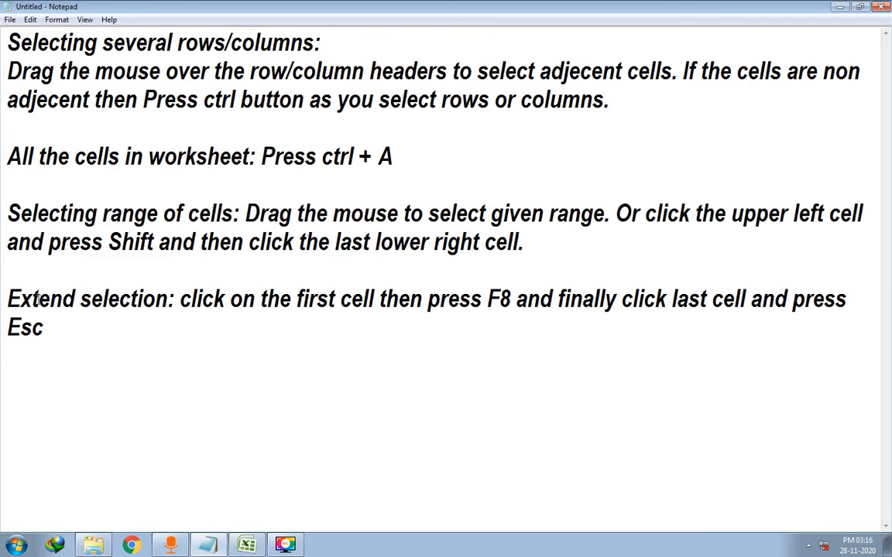
pyautogui.moveTo(7, 299); pyautogui.dragTo(508, 312)
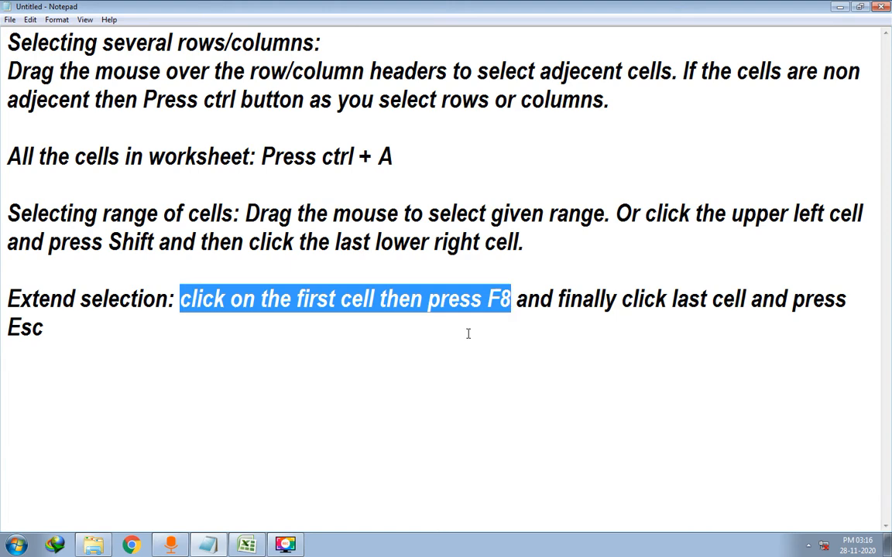
# Step: In Excel, select the range from first cell D3 to last cell H11, rechecking the Extend selection note in Notepad
pyautogui.click(246, 545)
pyautogui.click(273, 452)
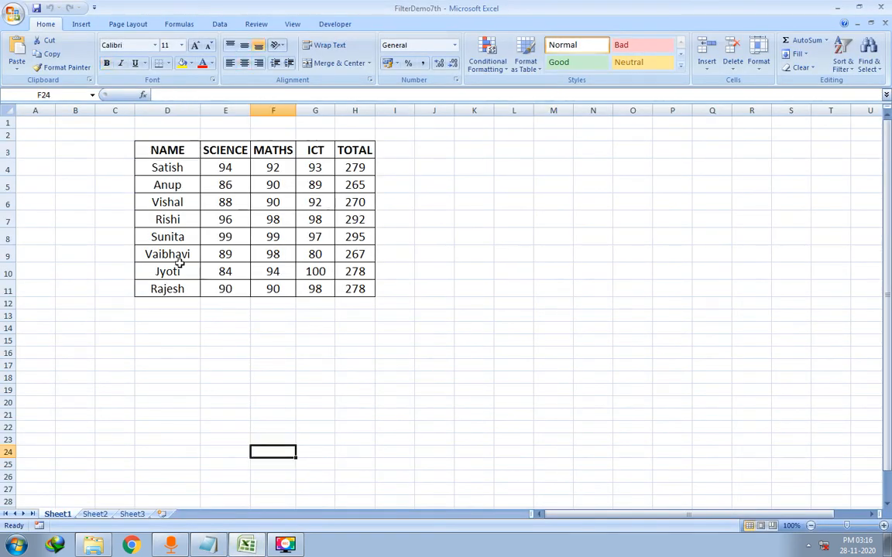
pyautogui.click(177, 149)
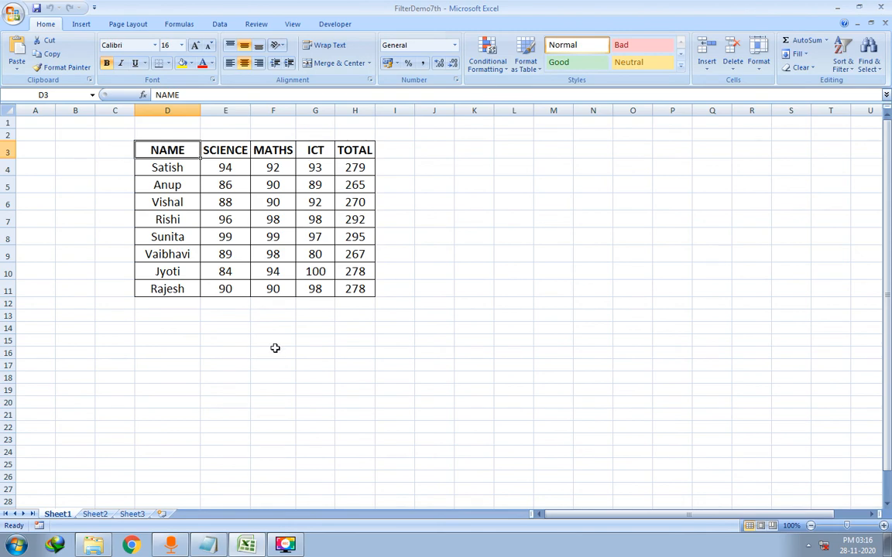
pyautogui.click(208, 545)
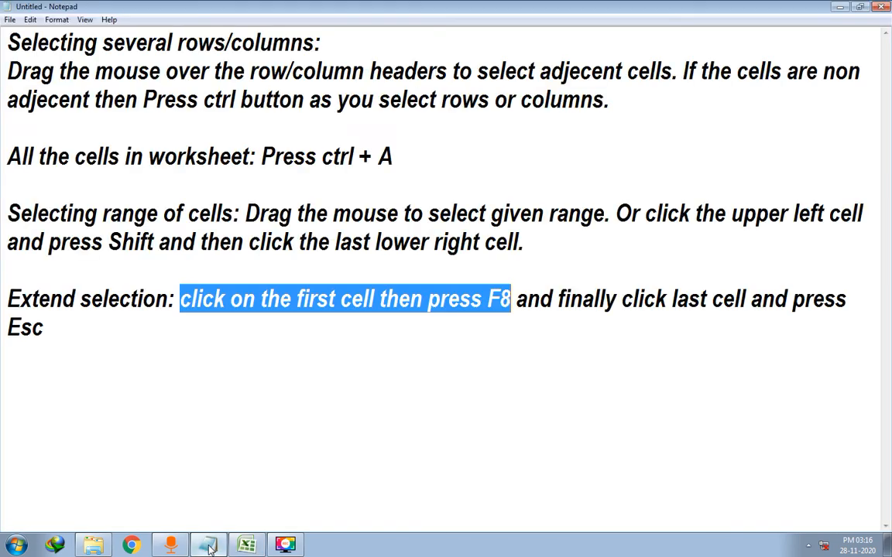
pyautogui.click(208, 545)
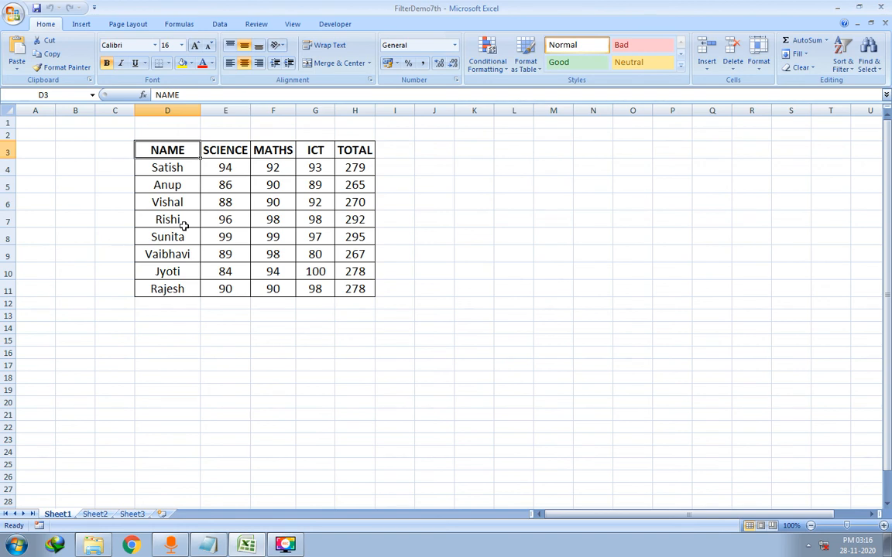
pyautogui.click(355, 289)
pyautogui.click(181, 149)
pyautogui.moveTo(181, 152); pyautogui.dragTo(350, 280)
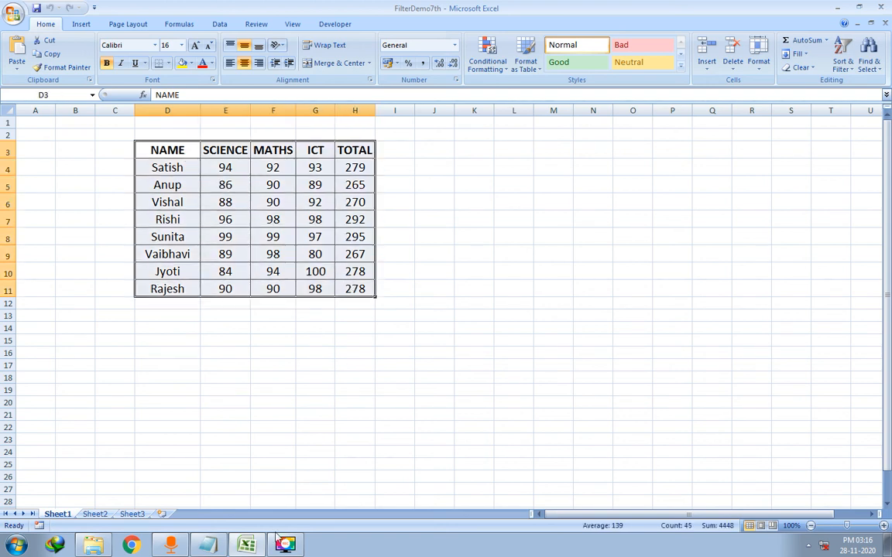
# Step: Switch to Notepad and highlight all the selection notes, from the closing "Esc" back to the first heading
pyautogui.moveTo(241, 548)
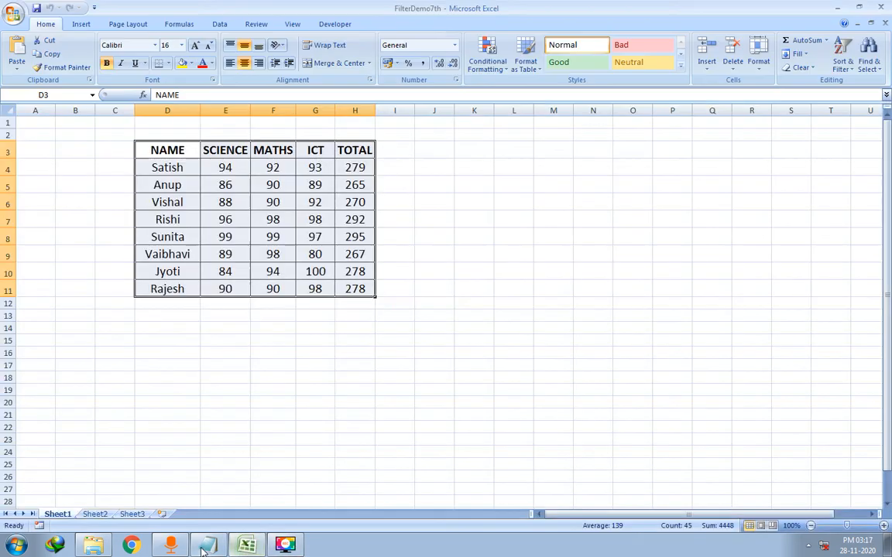
pyautogui.click(202, 551)
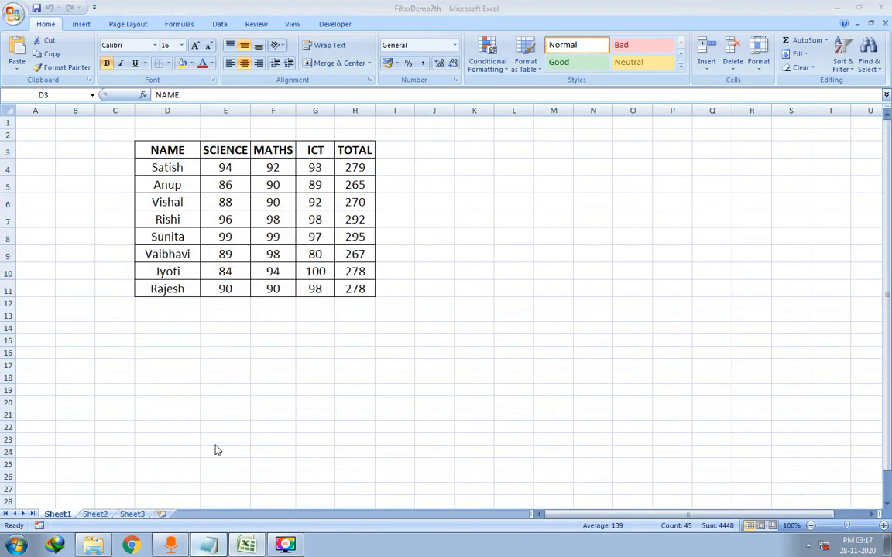
pyautogui.click(92, 326)
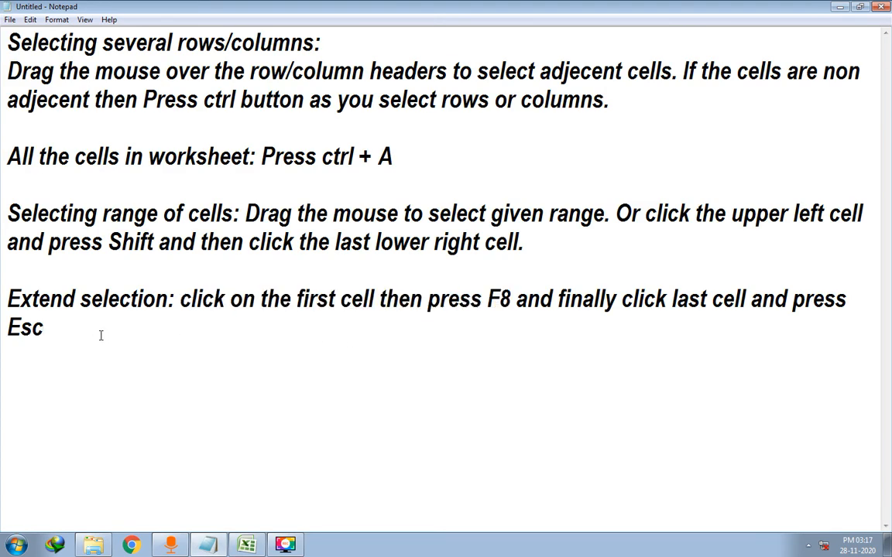
pyautogui.moveTo(100, 334); pyautogui.dragTo(13, 39)
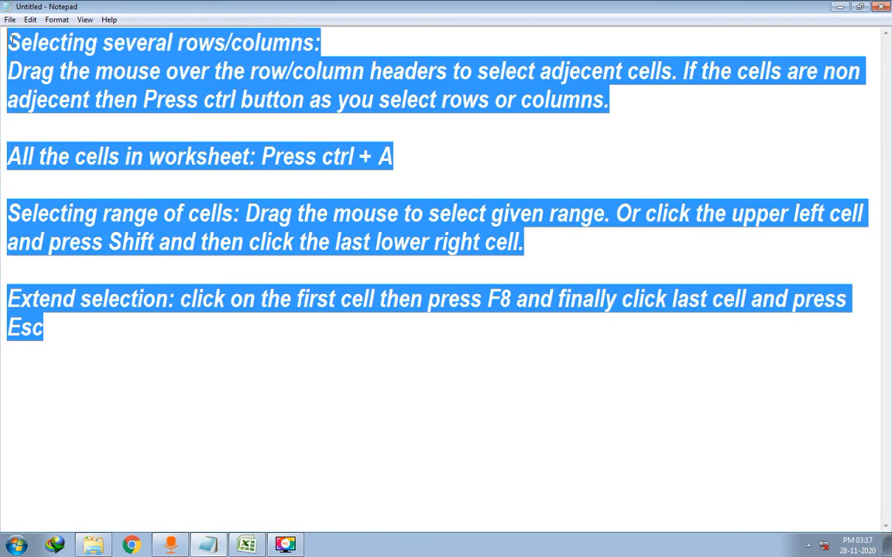